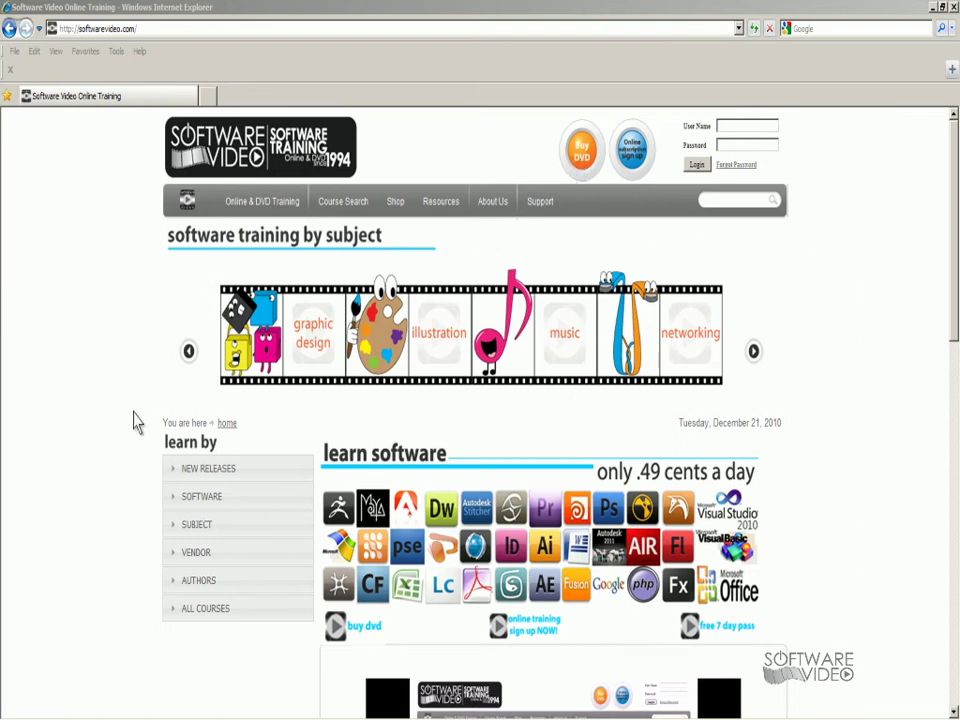
Step: Expand and collapse the New Releases, Software, Subject and Vendor lists on the site
left_click(171, 480)
left_click(171, 483)
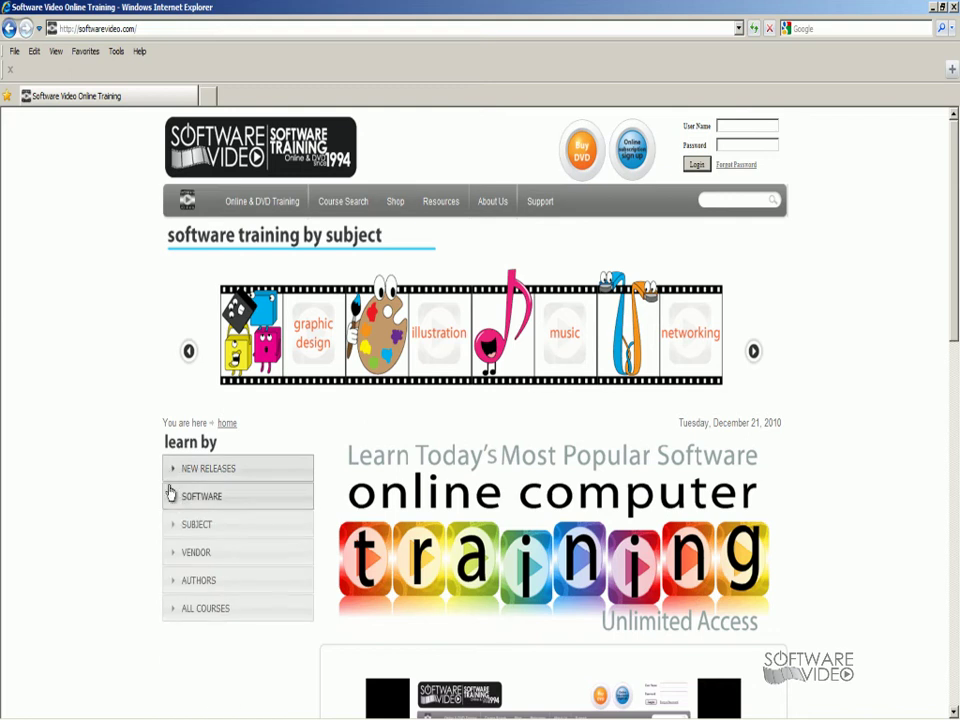
left_click(173, 502)
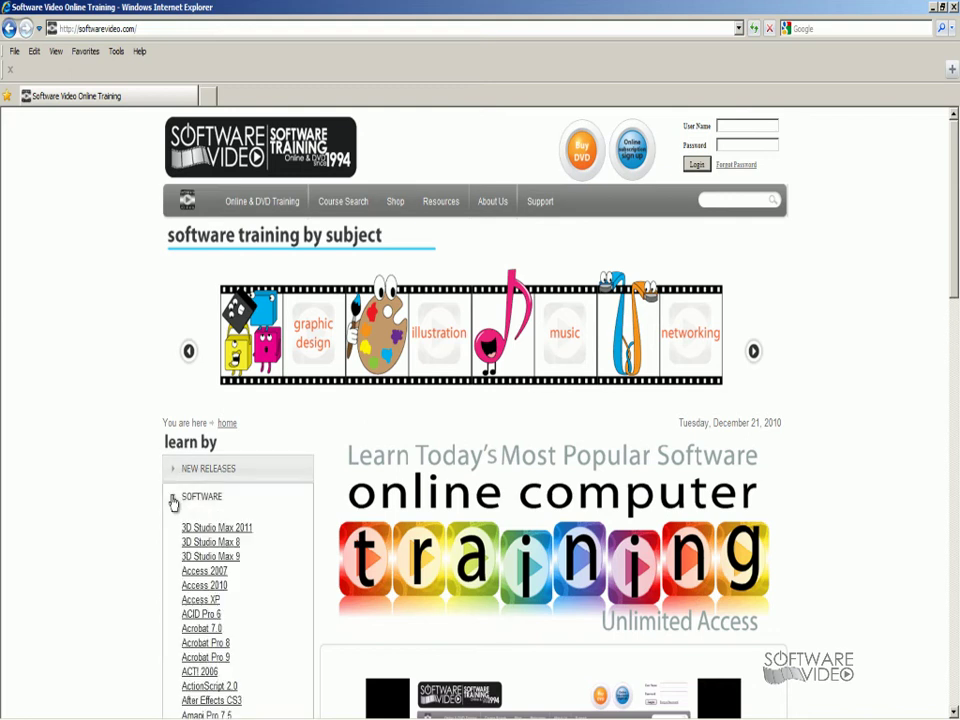
left_click(173, 500)
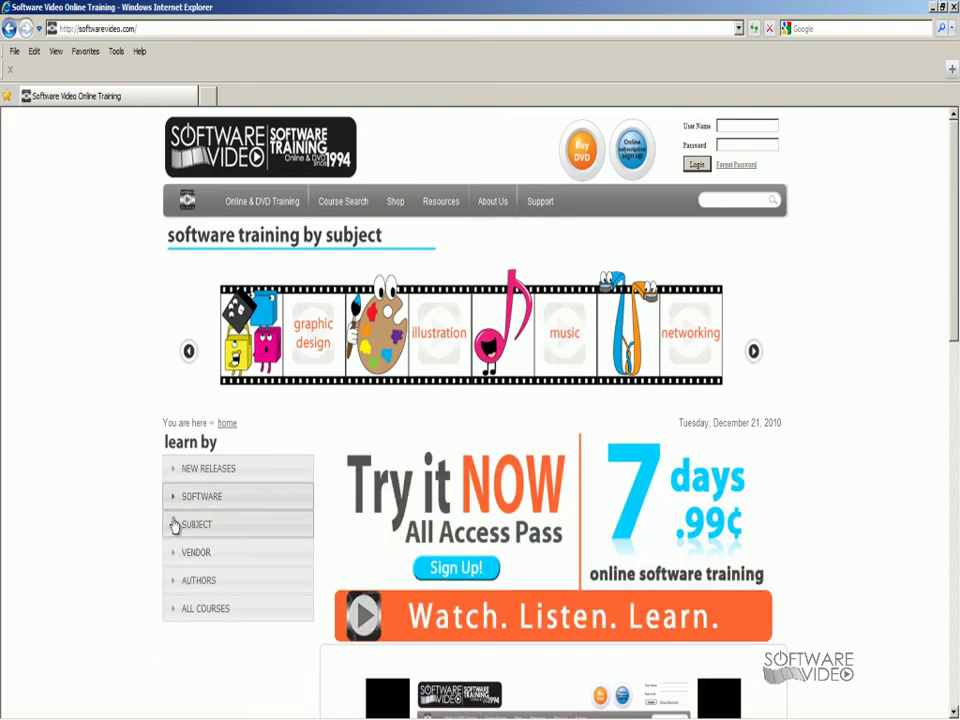
left_click(173, 530)
left_click(173, 532)
left_click(173, 556)
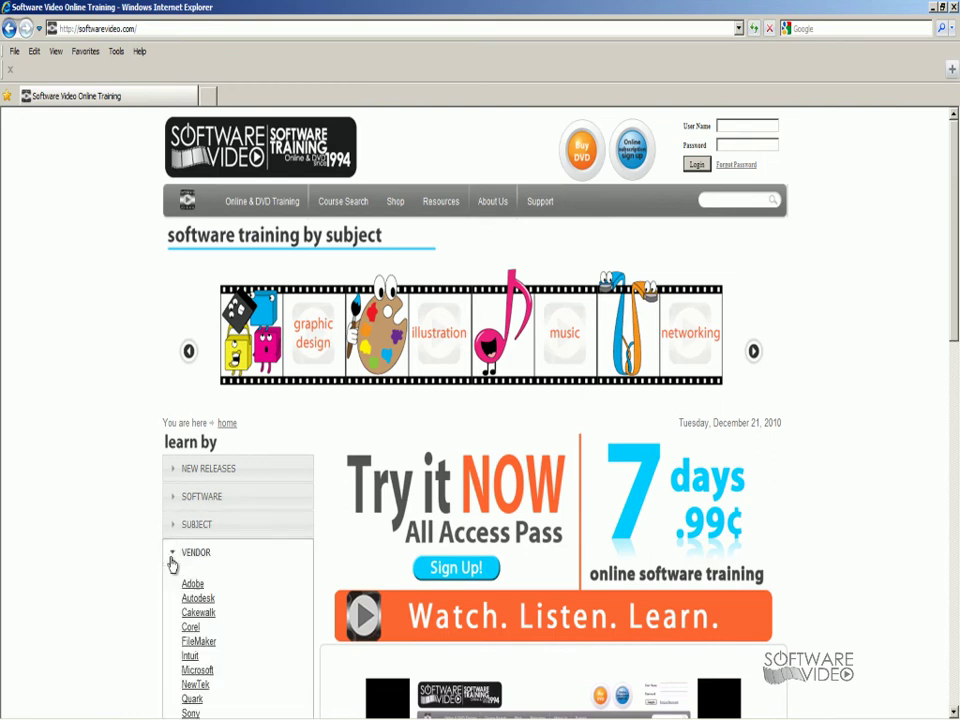
left_click(172, 560)
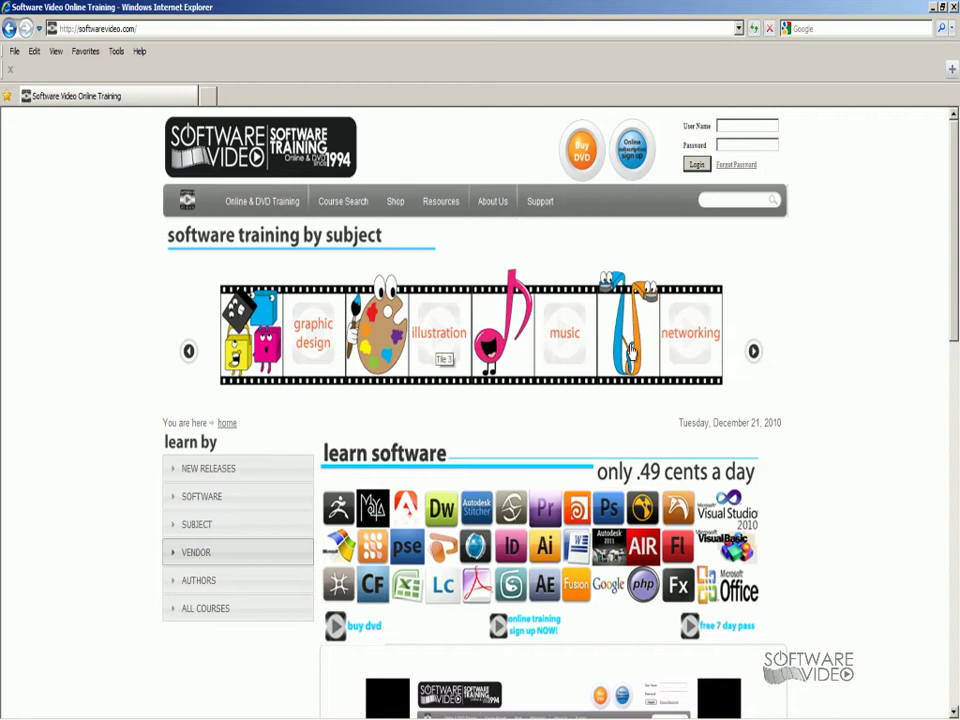
Step: Advance the subject carousel twice to show programming, video, web design and windows os
left_click(753, 353)
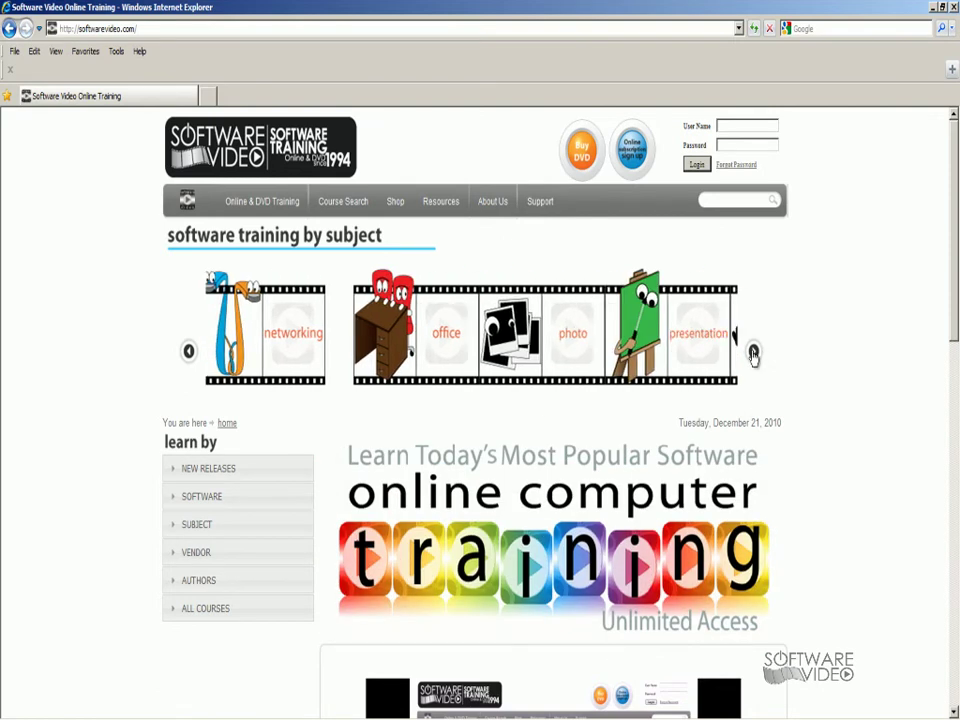
left_click(753, 353)
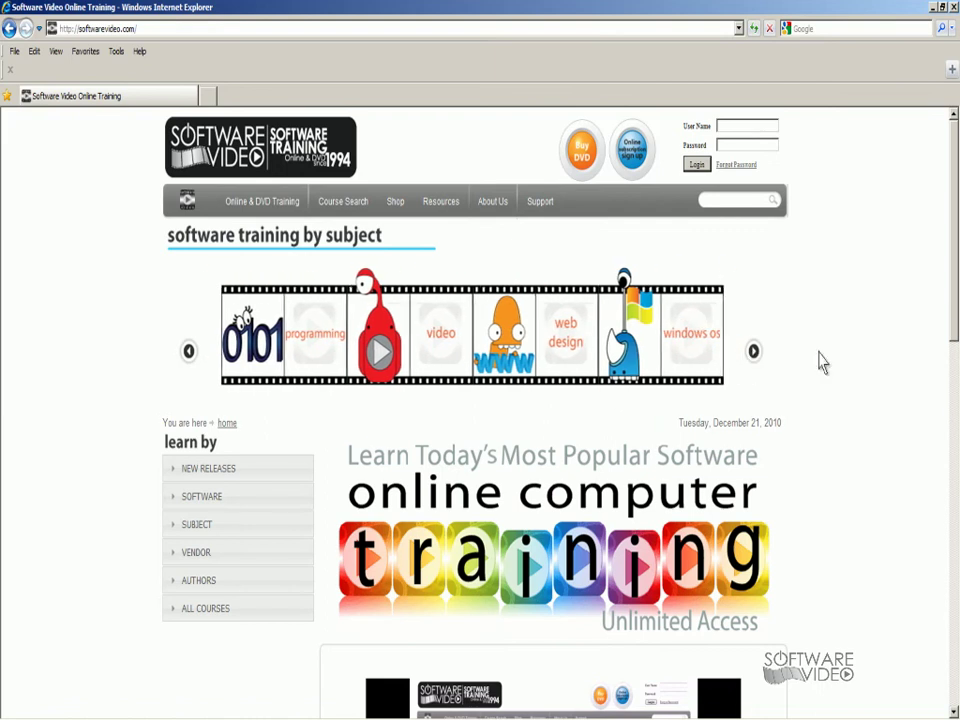
left_click_drag(955, 318, 955, 638)
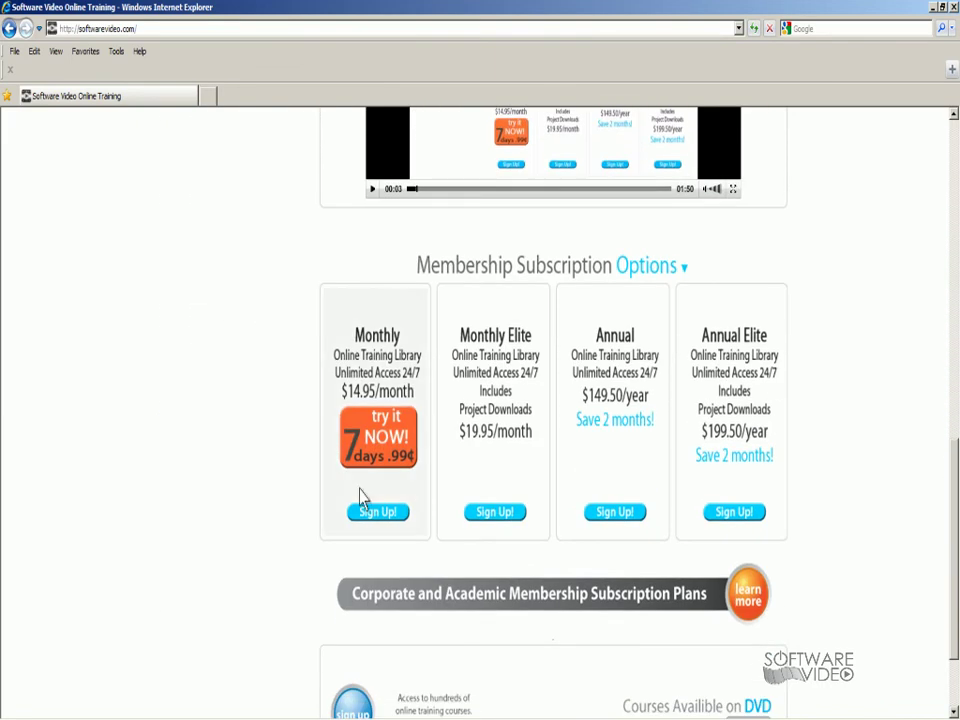
left_click_drag(953, 475, 947, 527)
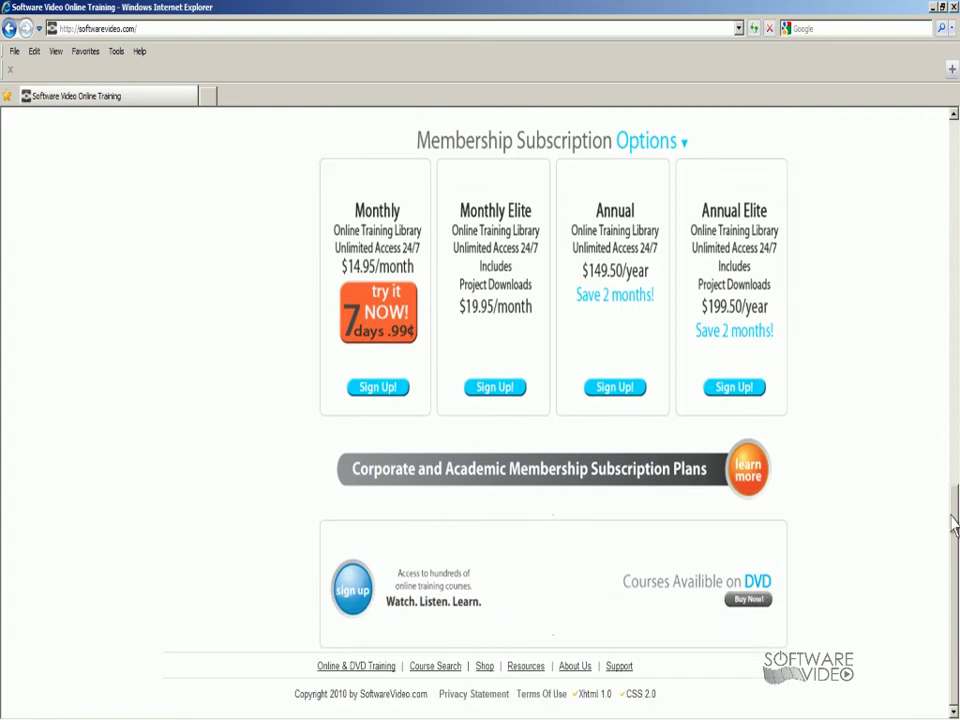
left_click_drag(951, 516, 951, 233)
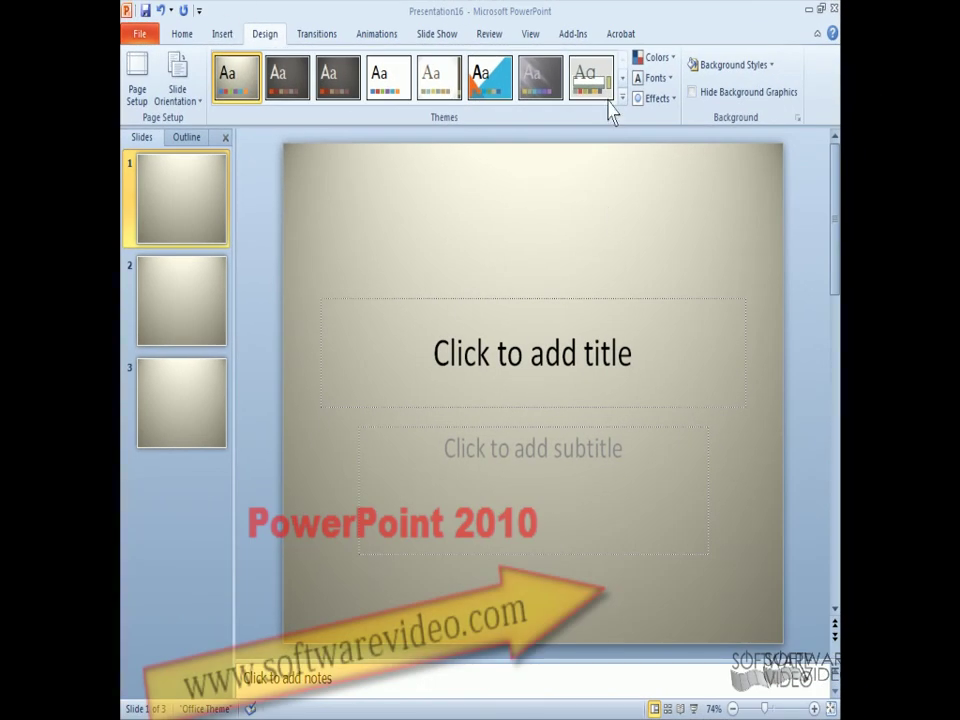
Step: Open Format Background from the Design tab's Background Styles gallery
left_click(772, 66)
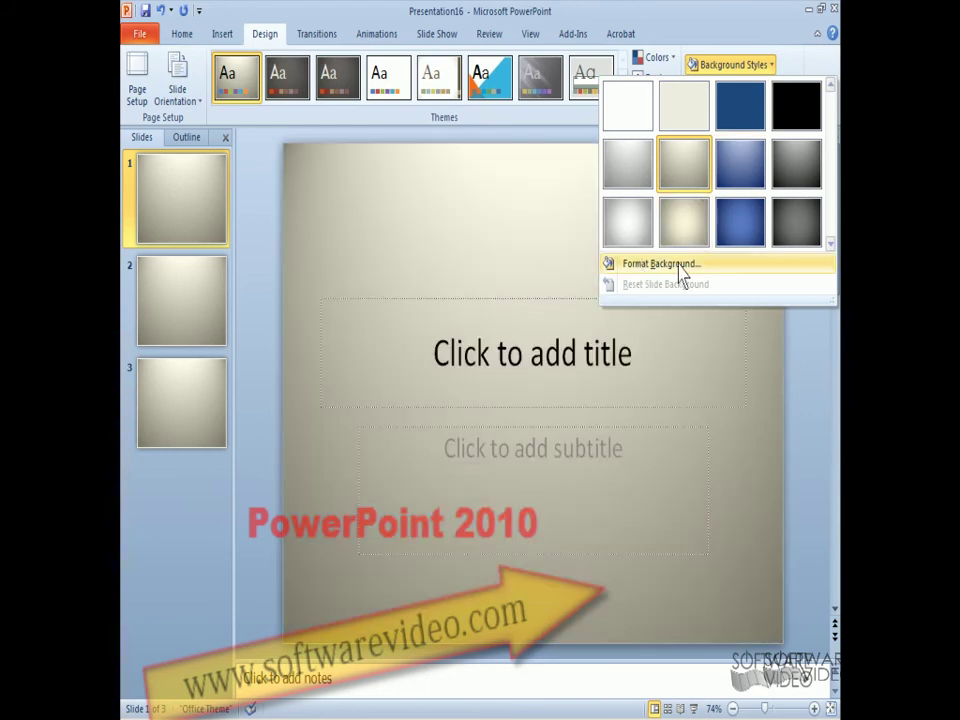
left_click(676, 264)
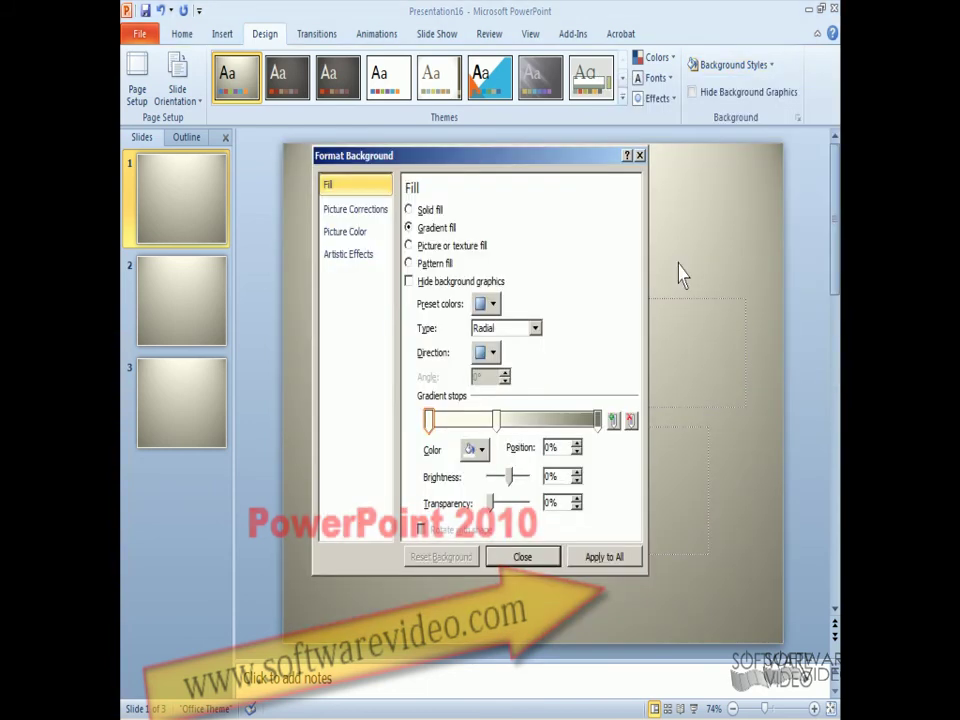
Step: Give the first slide a solid red background fill
left_click(409, 210)
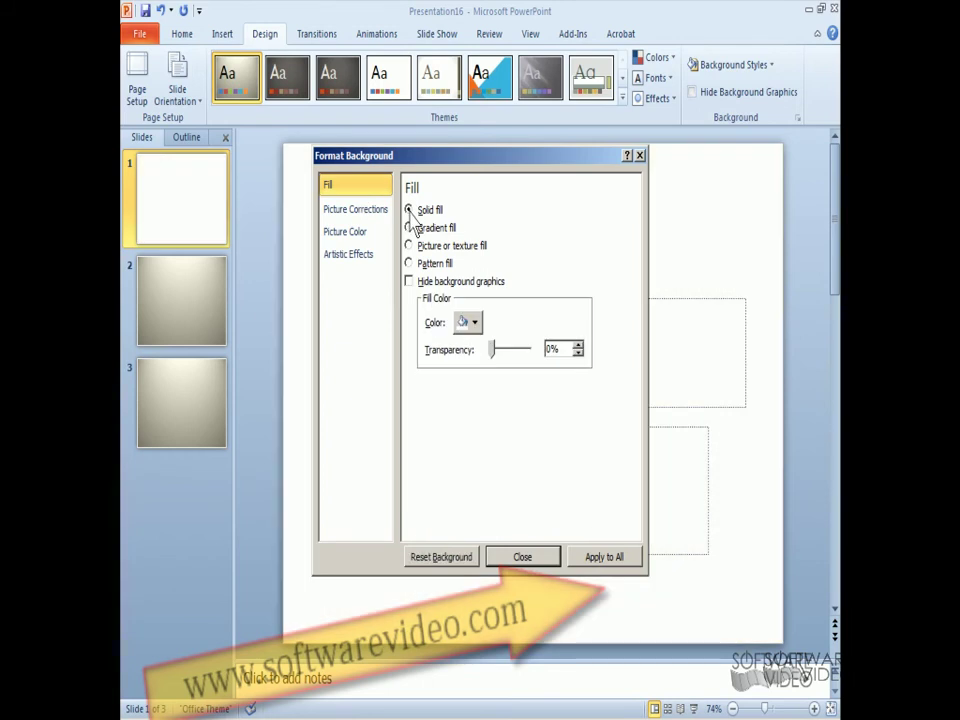
left_click(476, 321)
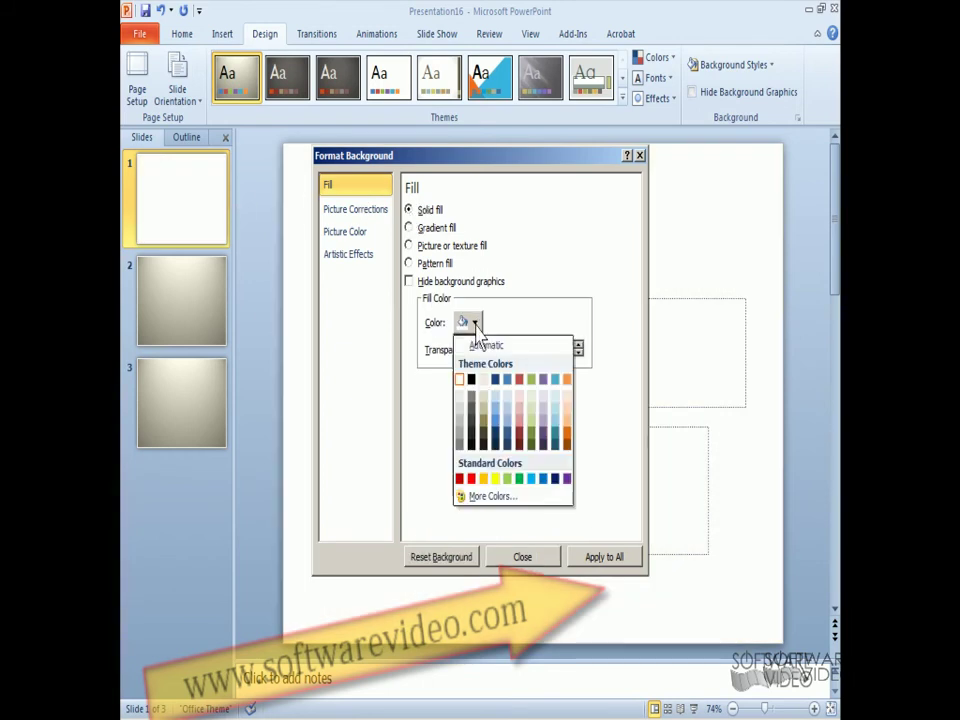
left_click(521, 380)
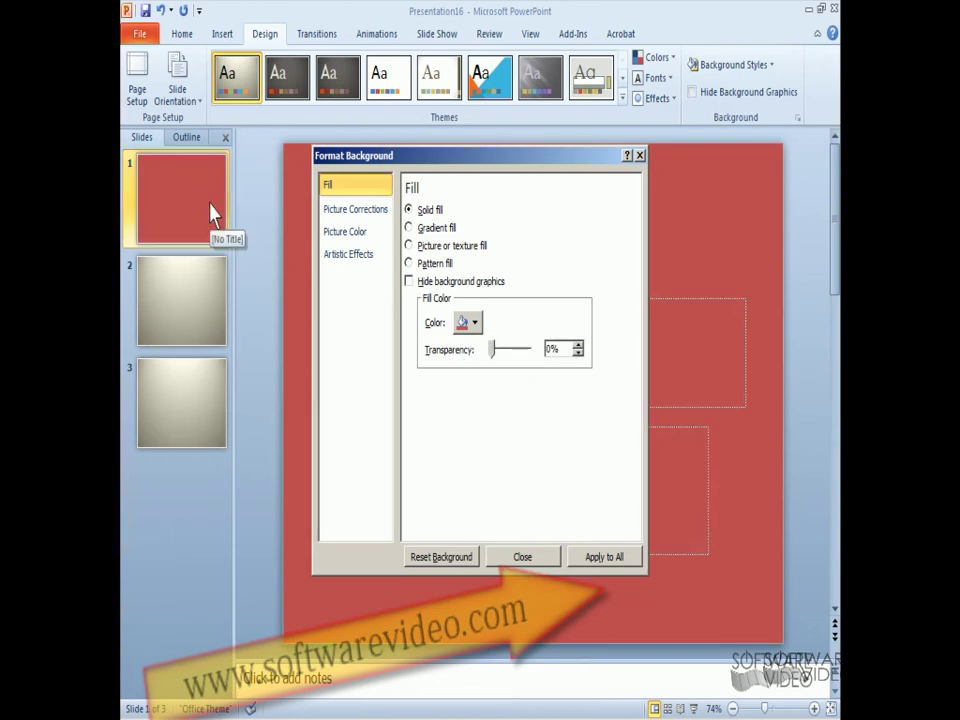
Step: Switch to a gradient fill using the Rainbow preset, linear at 90°
left_click(409, 227)
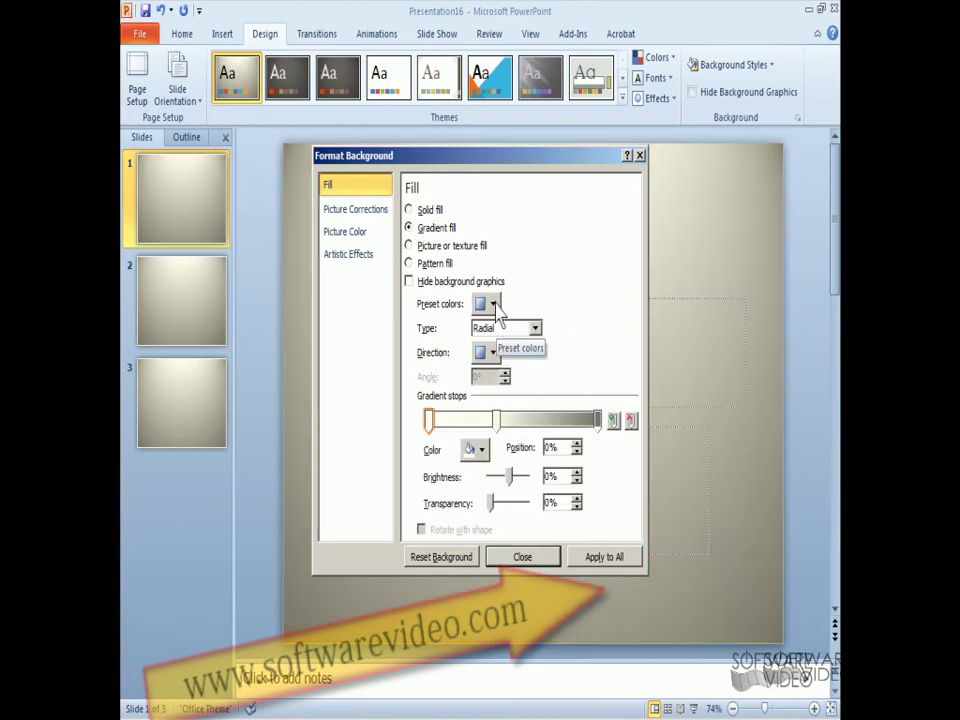
left_click(493, 305)
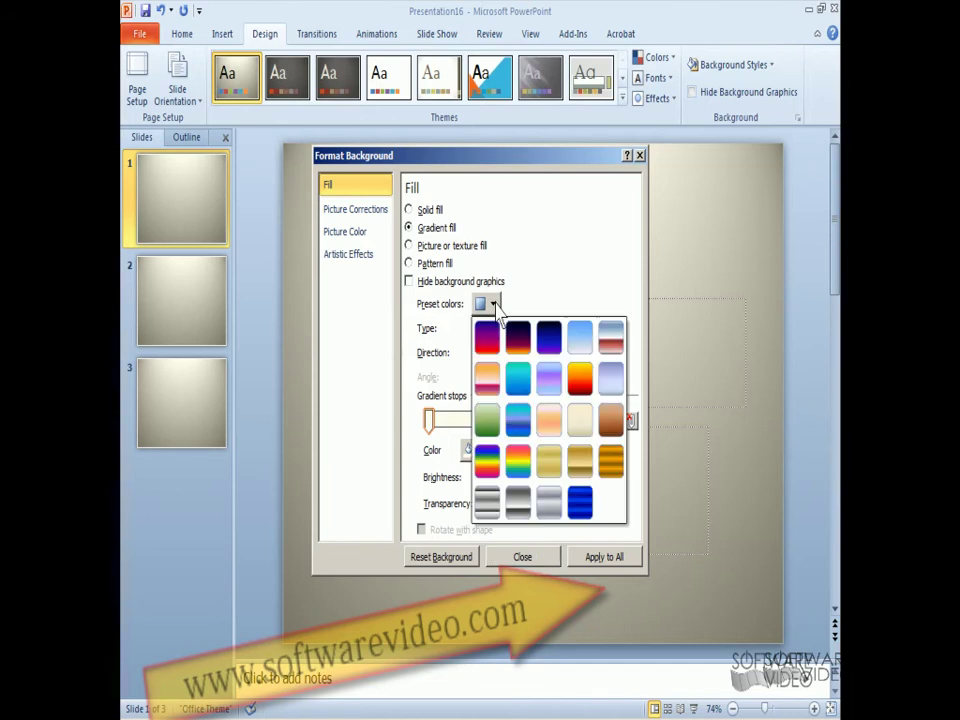
left_click(490, 461)
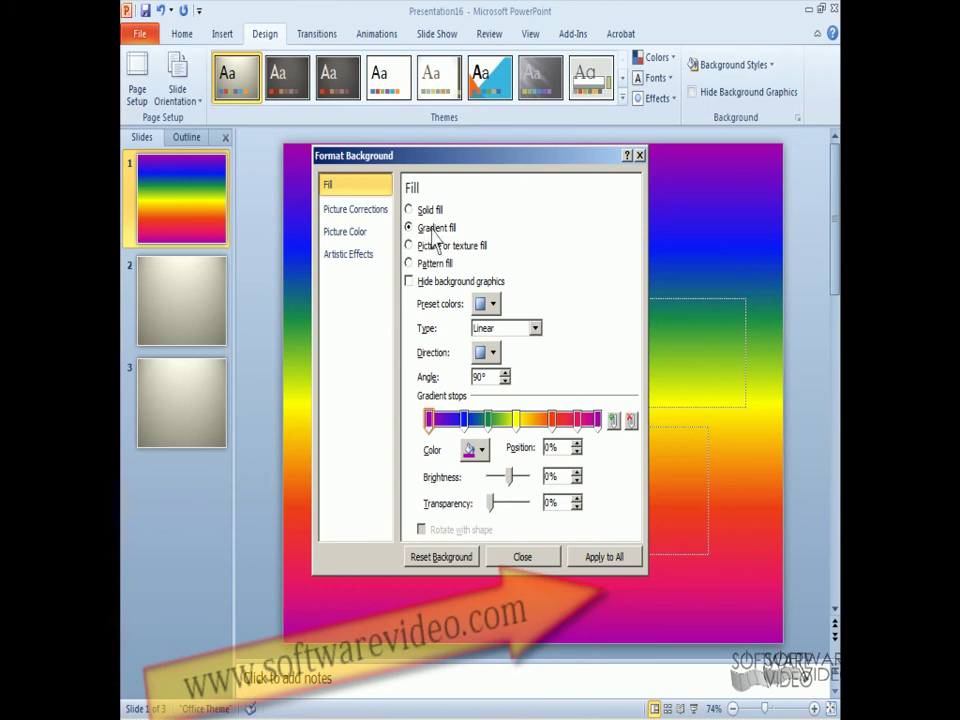
Step: Try Radial, Rectangular and From Title gradient types, settling on Path
left_click(535, 328)
left_click(496, 363)
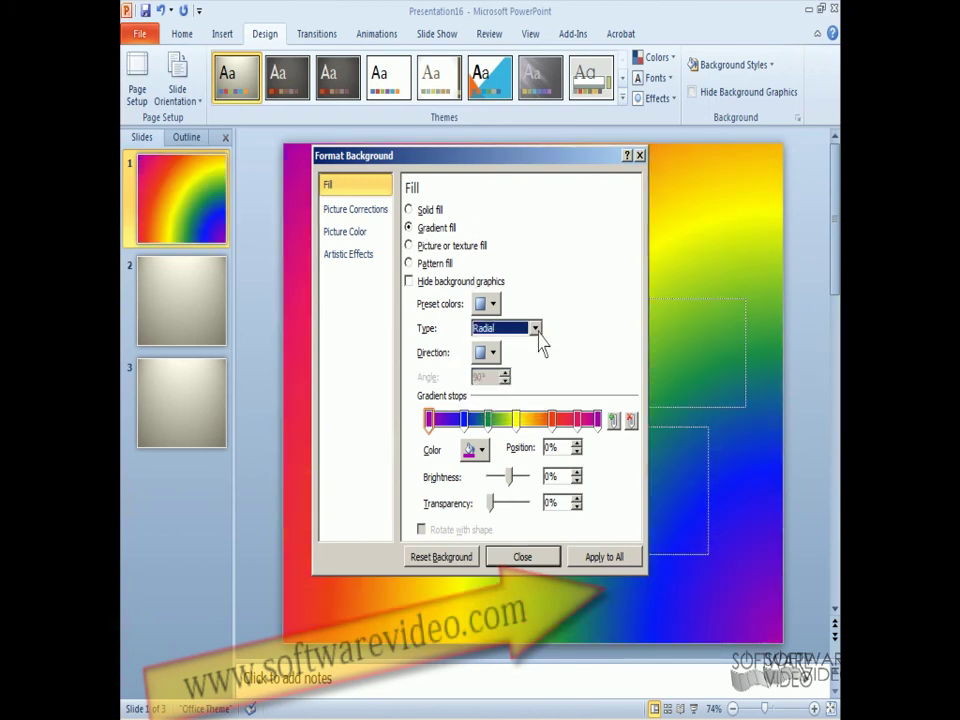
left_click(537, 329)
left_click(506, 376)
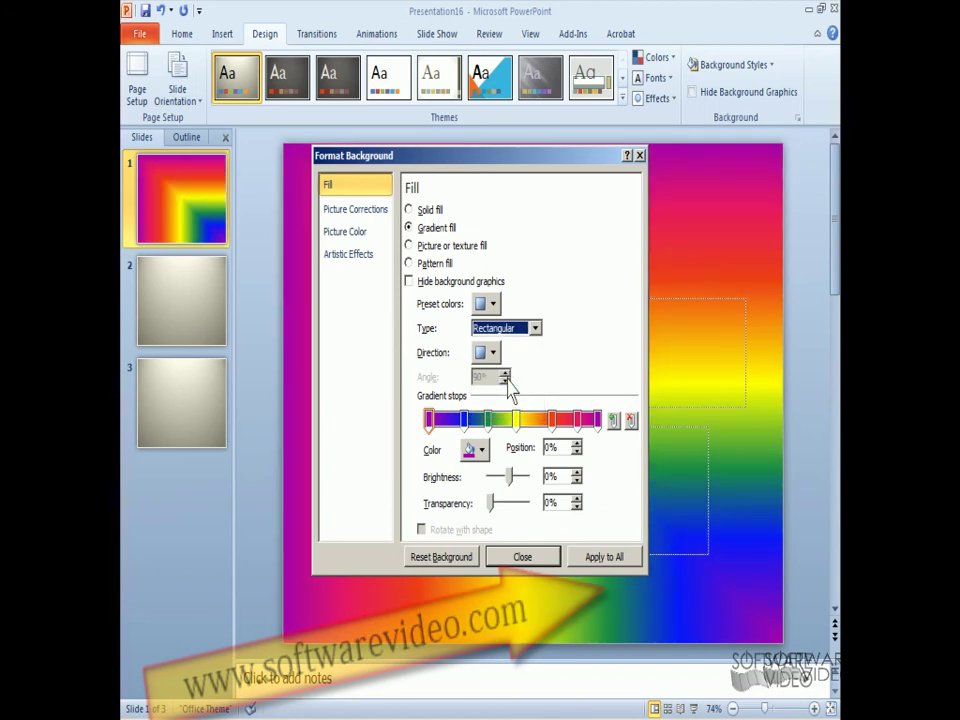
left_click(536, 328)
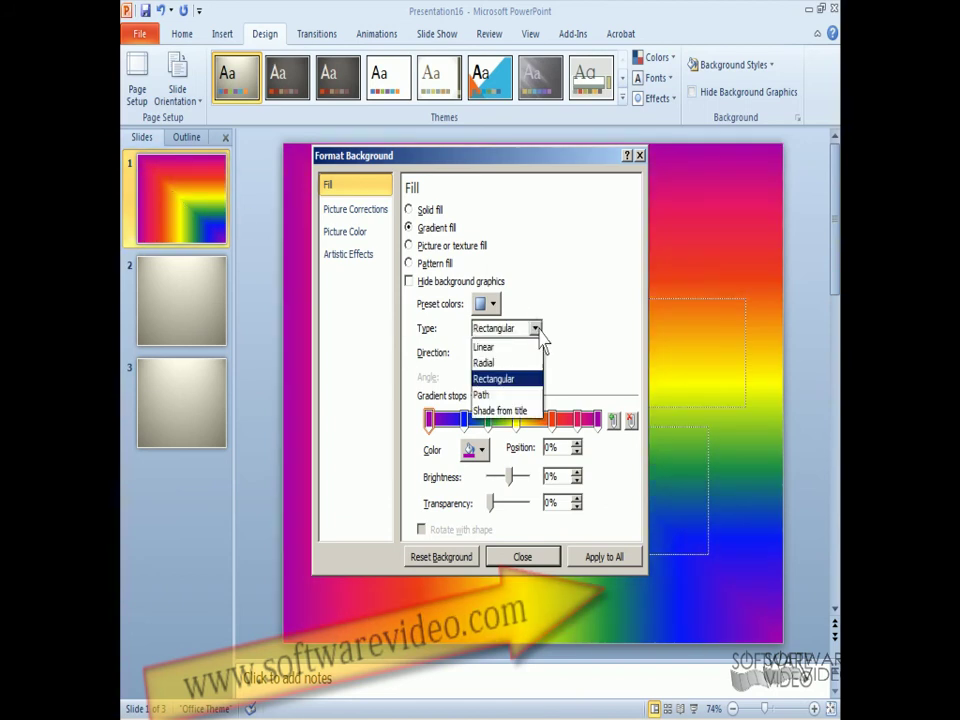
left_click(508, 396)
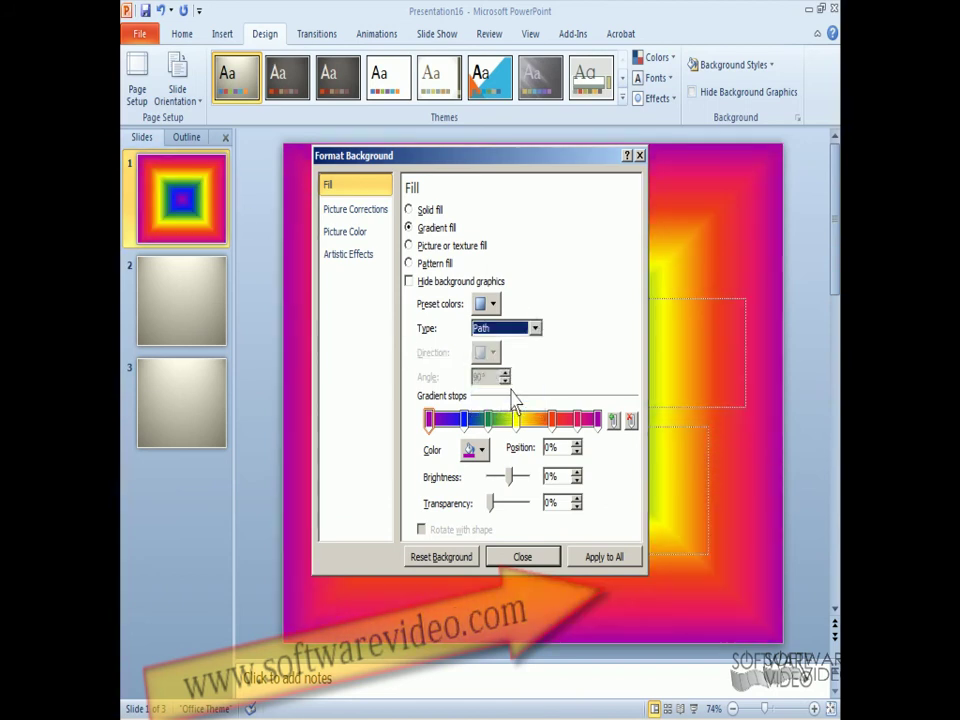
left_click(536, 328)
left_click(515, 409)
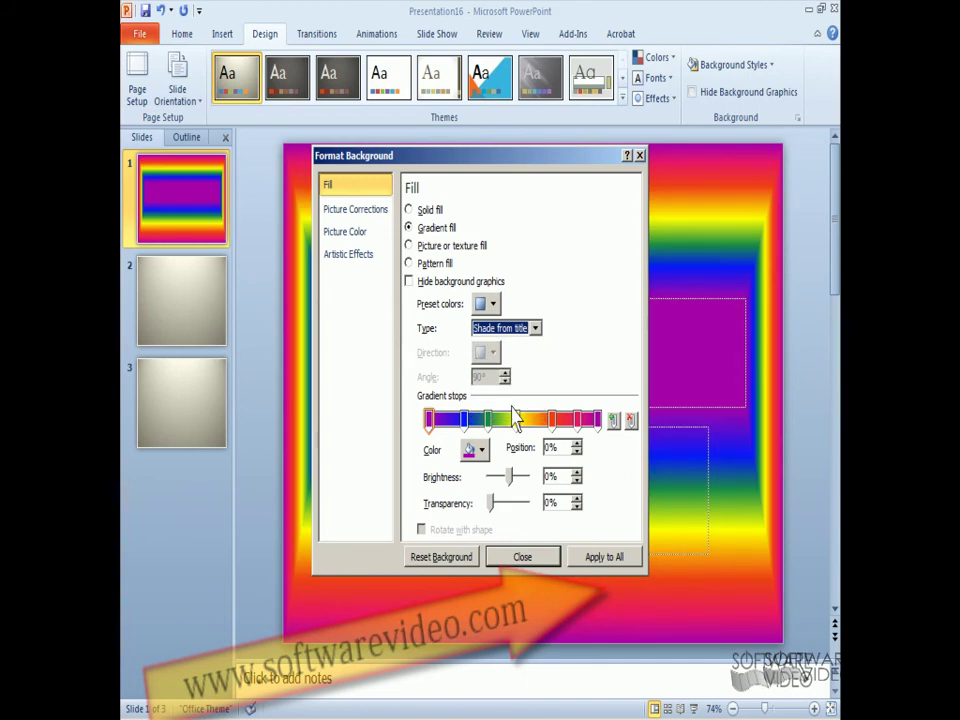
left_click(536, 328)
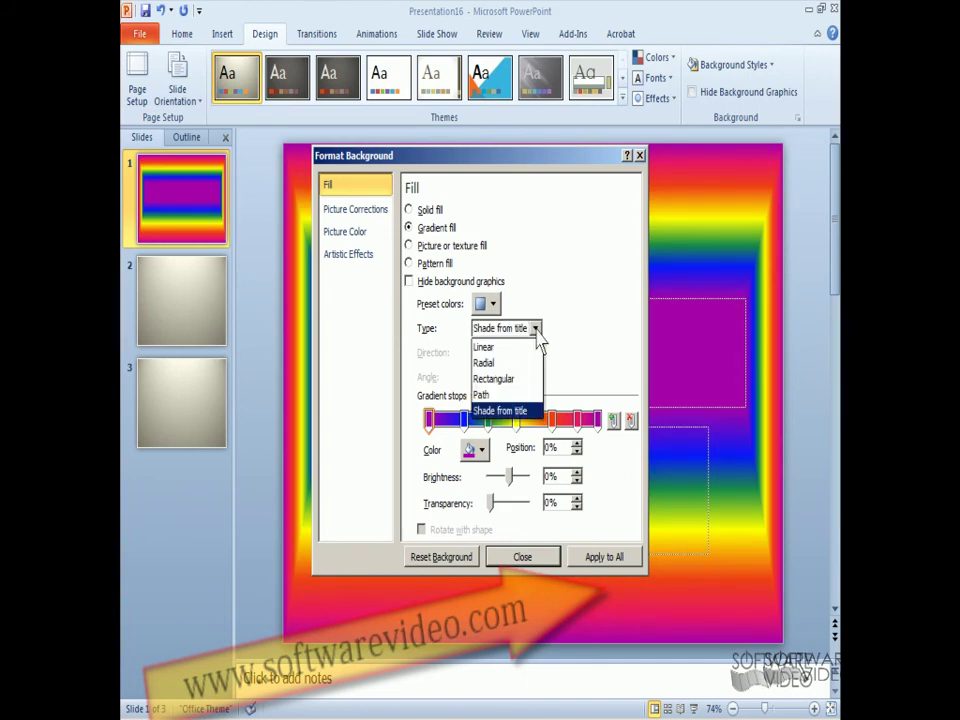
left_click(508, 396)
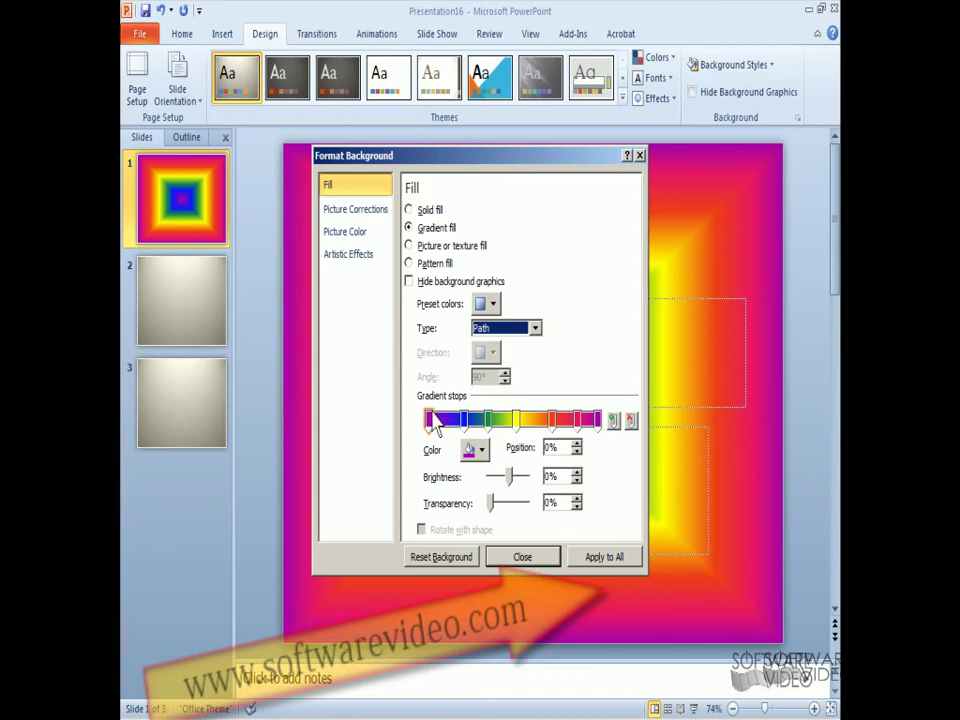
Step: Move the first stop inward, make it yellow, darker and partly transparent, then apply to all
left_click_drag(432, 420, 589, 424)
left_click(481, 450)
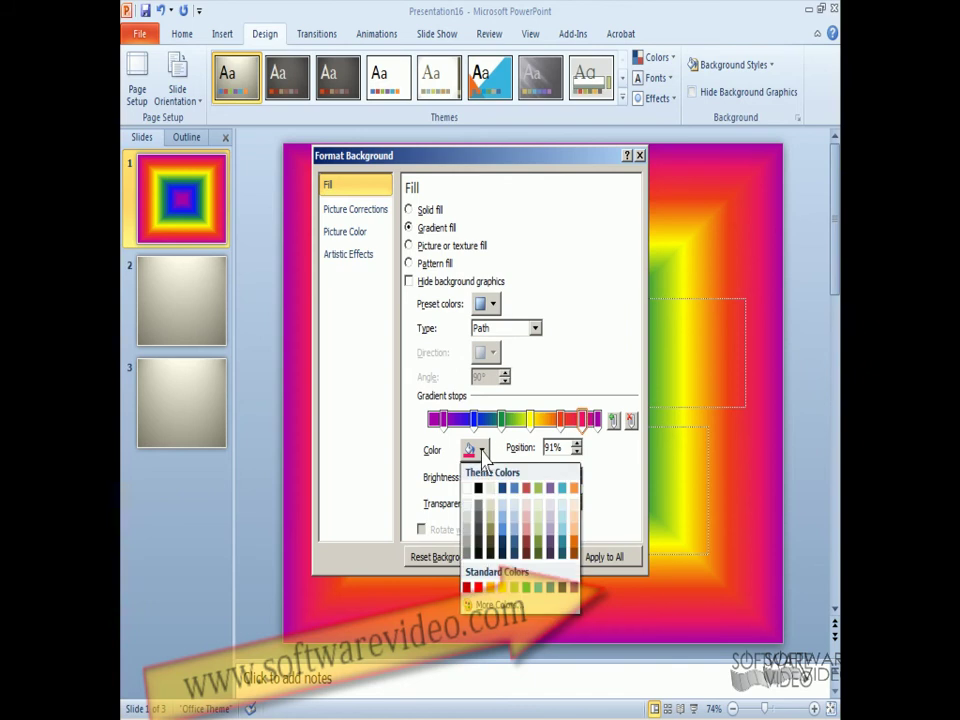
left_click(501, 586)
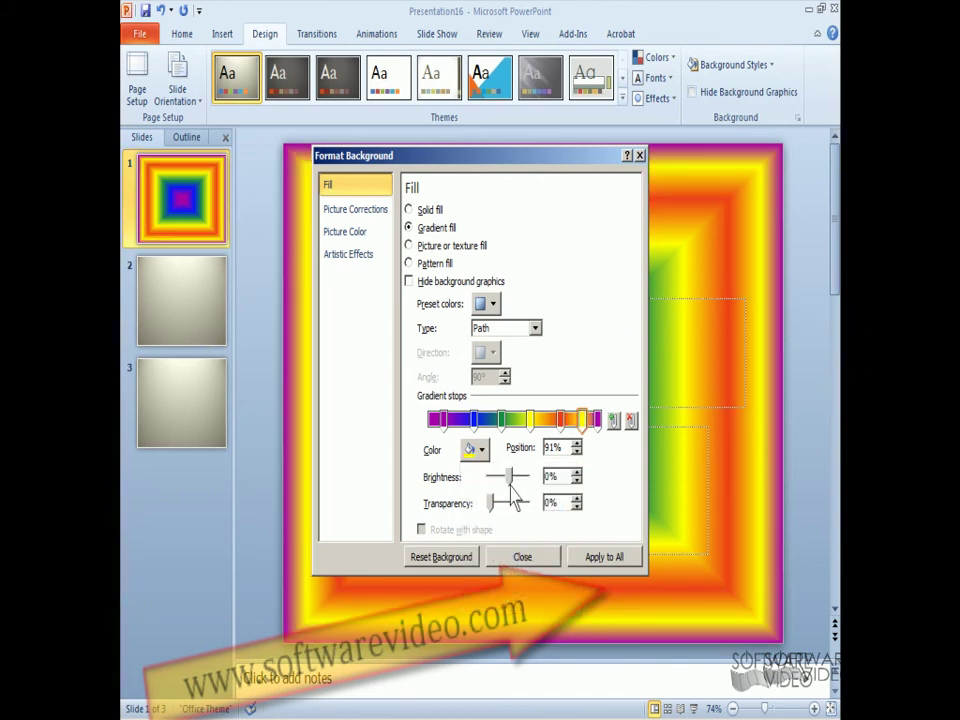
mouse_move(509, 476)
left_mouse_down()
mouse_move(491, 477)
mouse_move(512, 476)
left_mouse_up()
left_click_drag(491, 503, 503, 502)
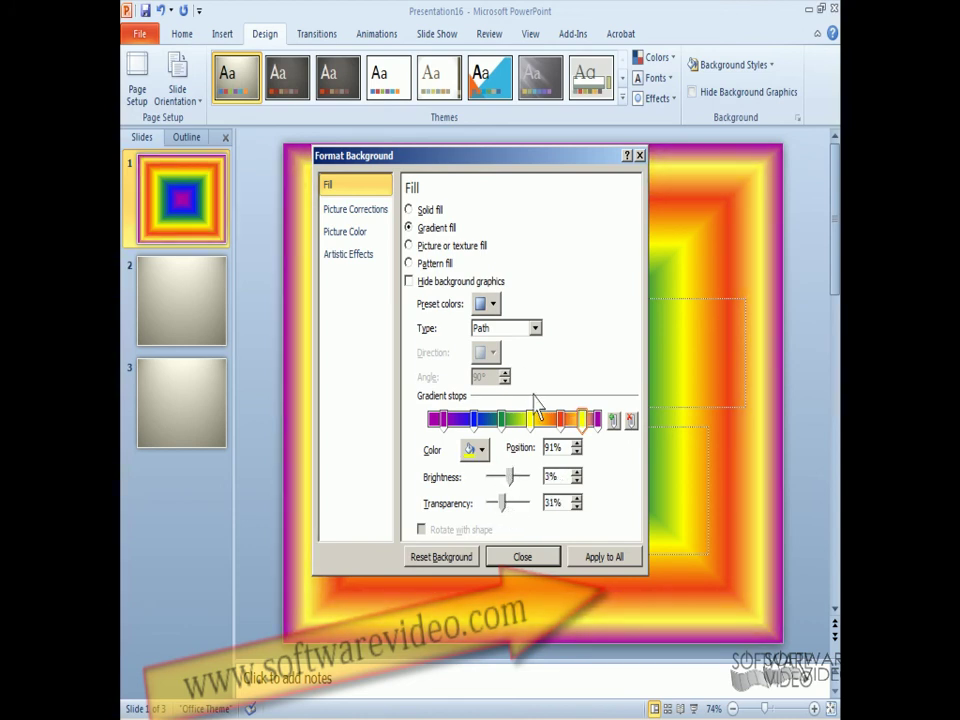
left_click(580, 557)
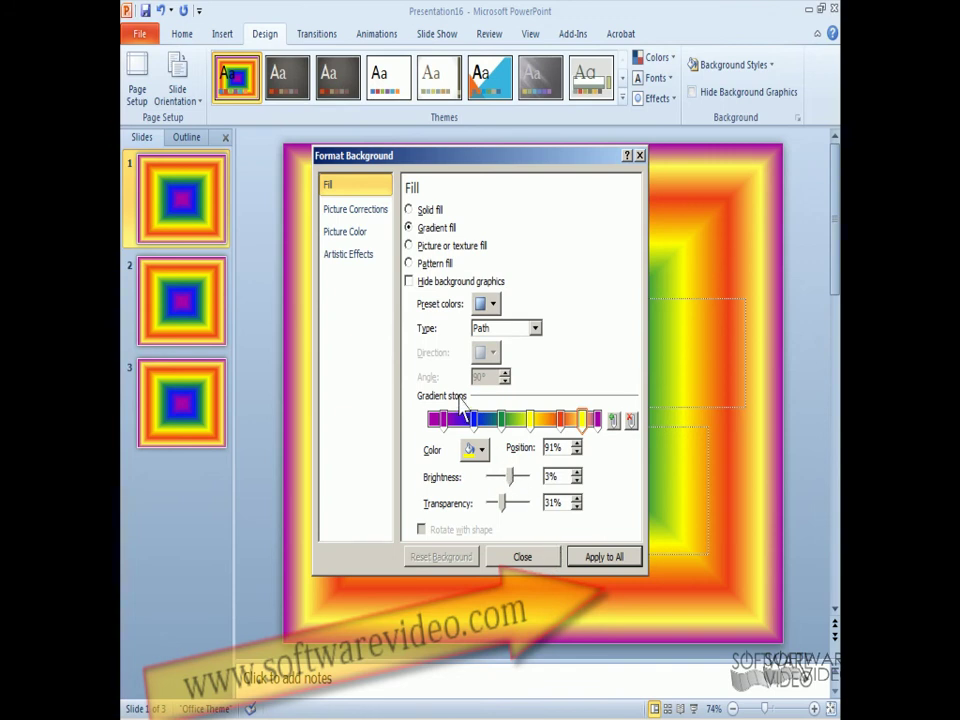
Step: Apply the Purple mesh texture background to all slides, then browse for a picture file
left_click(408, 245)
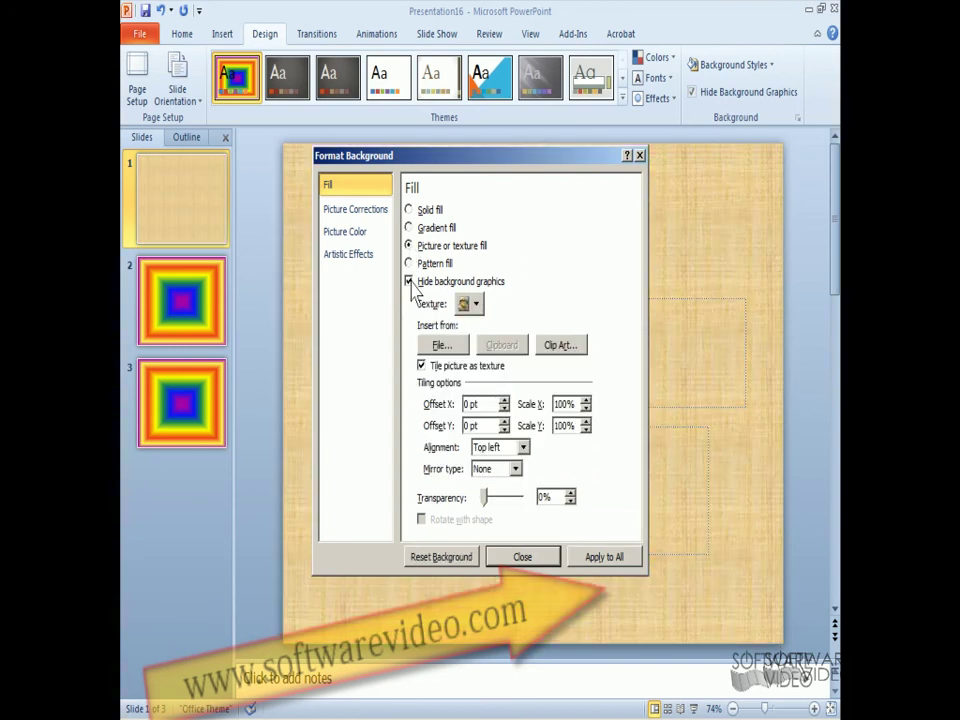
left_click(476, 304)
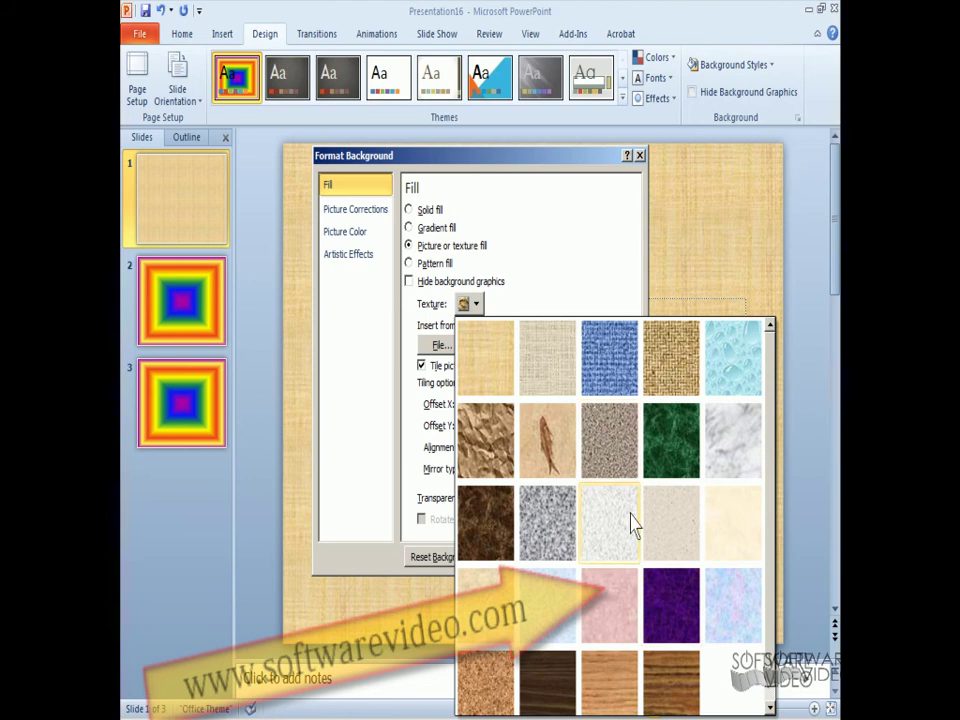
left_click(672, 608)
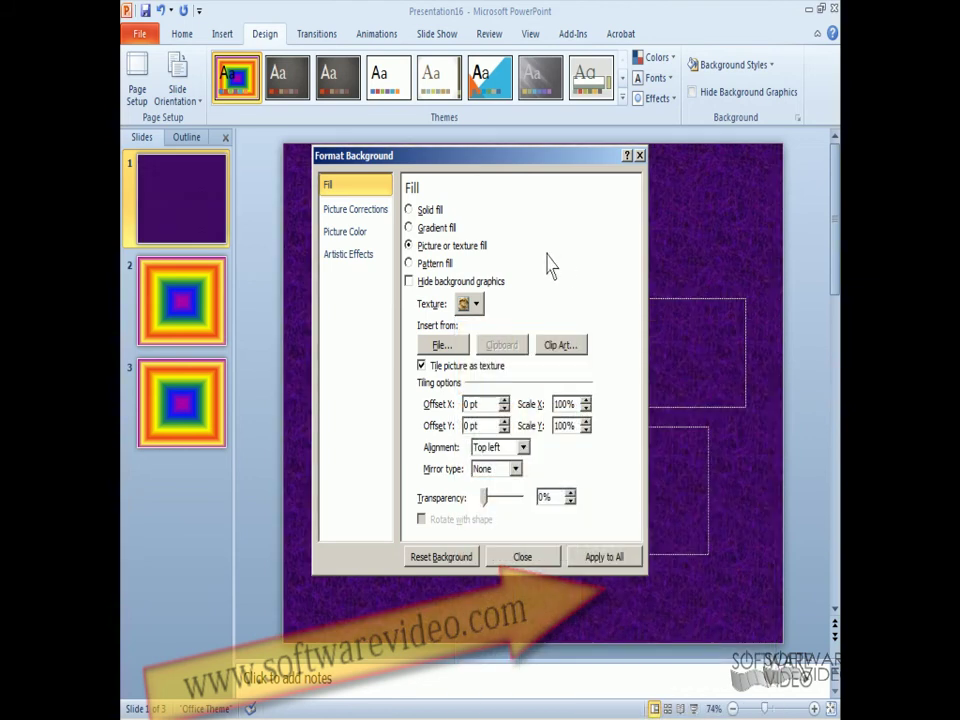
left_click(606, 558)
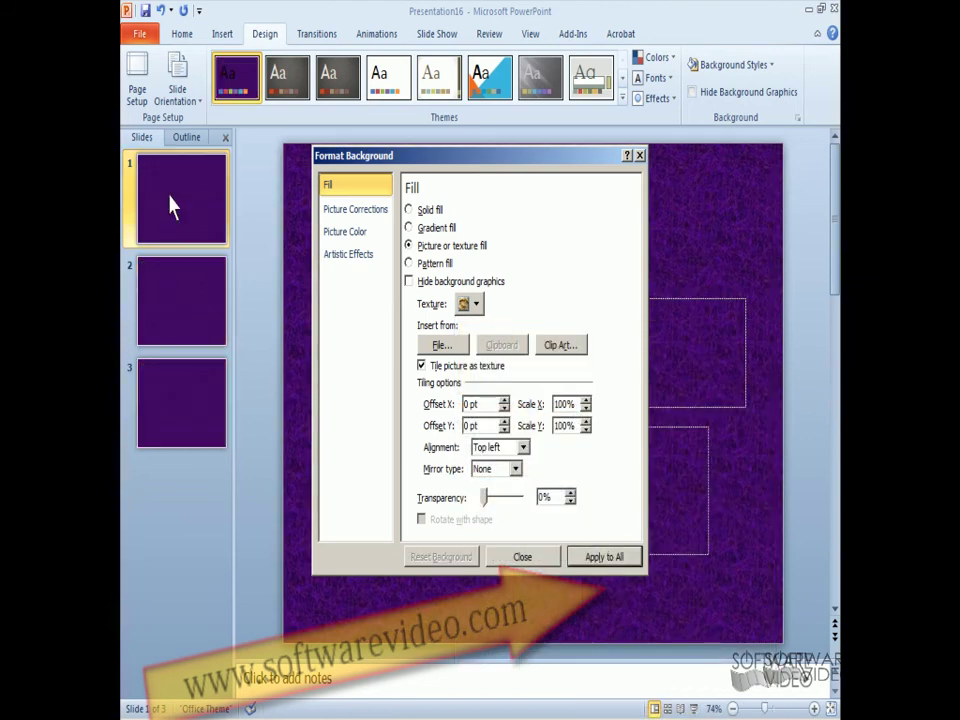
left_click(450, 349)
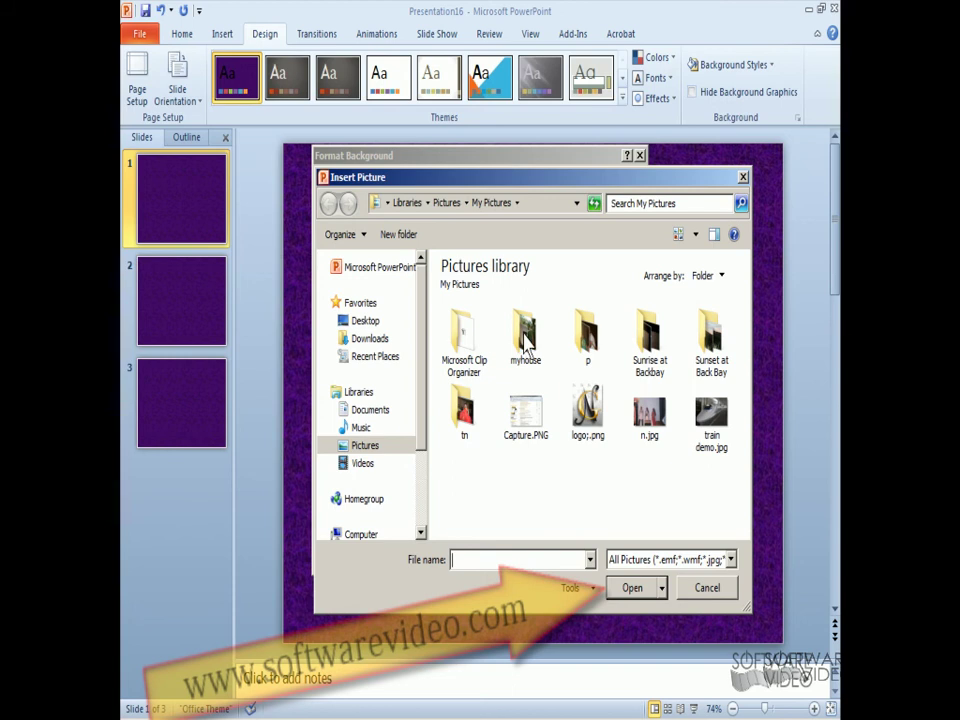
Step: Insert DSC01862.JPG from the myhouse folder as the background on all slides
double_click(525, 333)
left_click(463, 330)
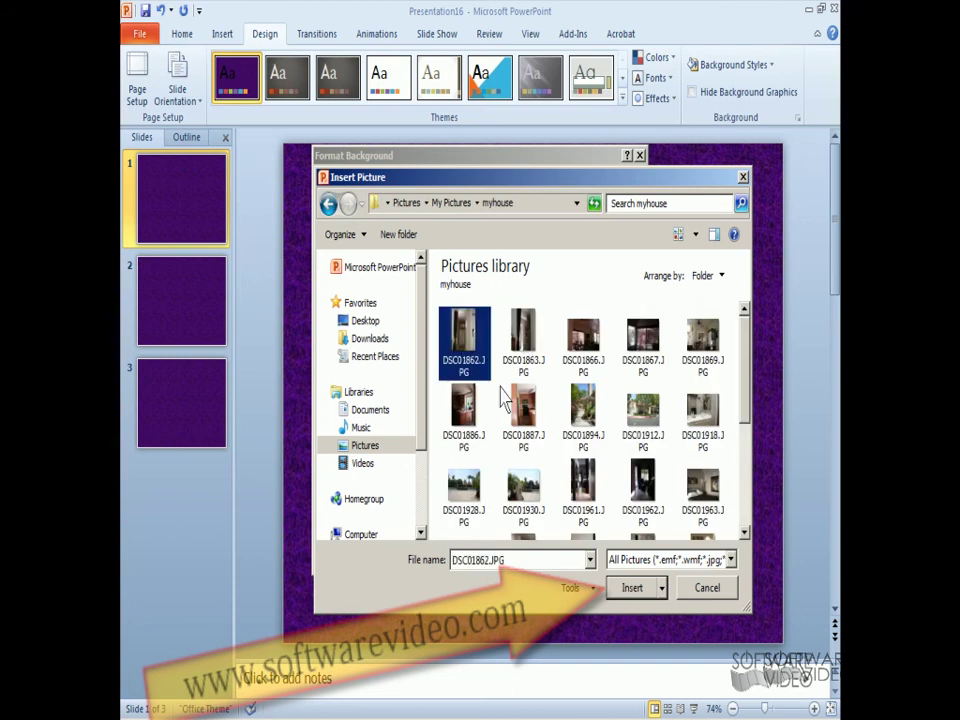
left_click(632, 587)
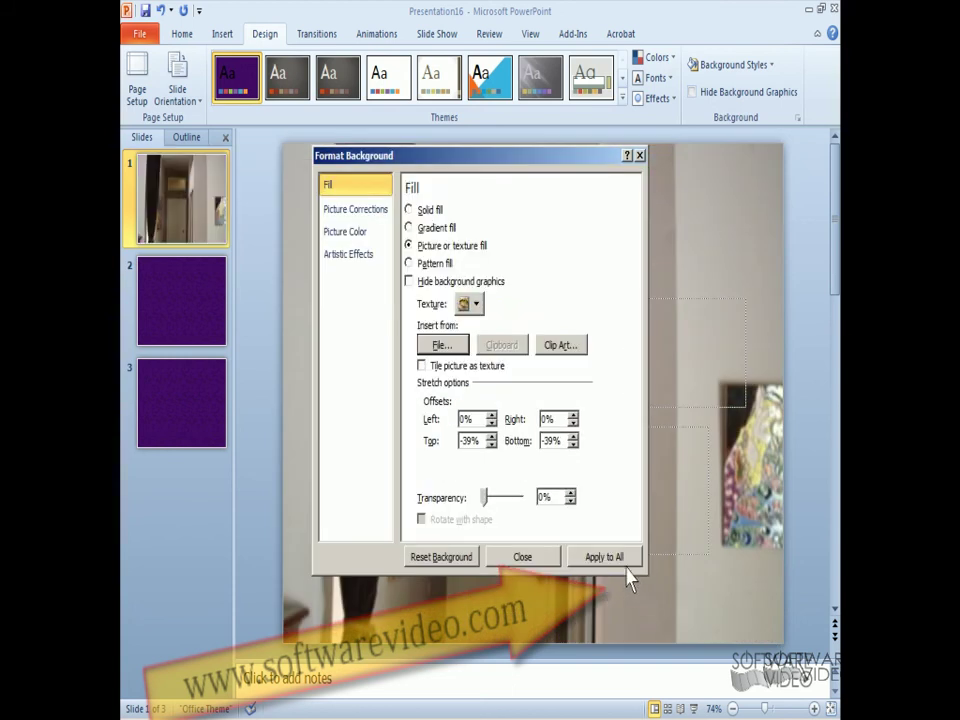
left_click(604, 560)
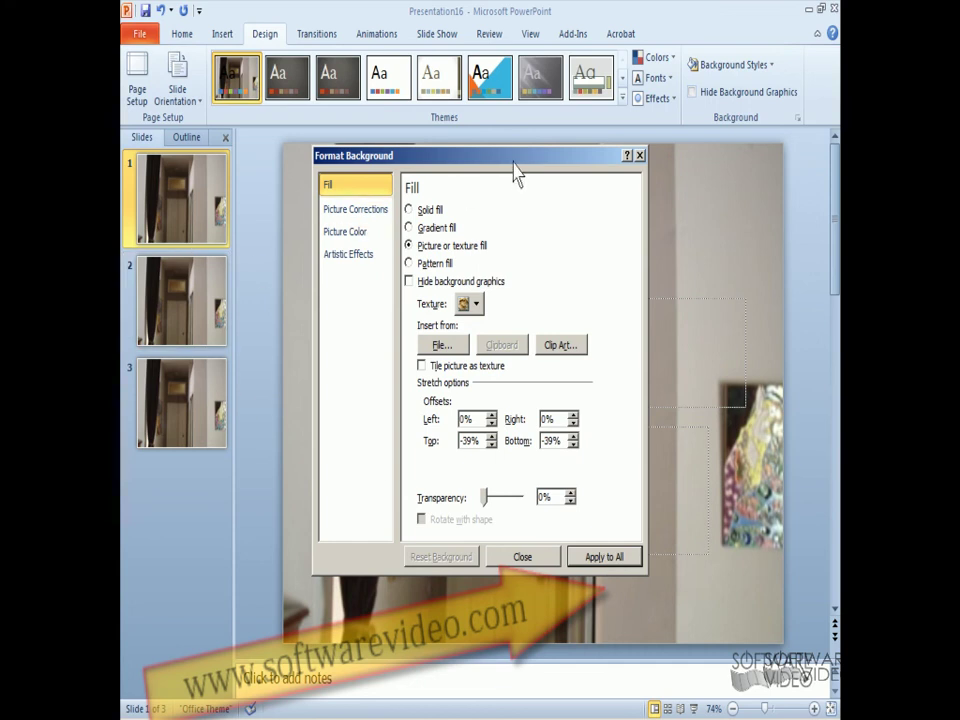
mouse_move(513, 161)
left_mouse_down()
mouse_move(548, 705)
mouse_move(499, 375)
mouse_move(496, 155)
left_mouse_up()
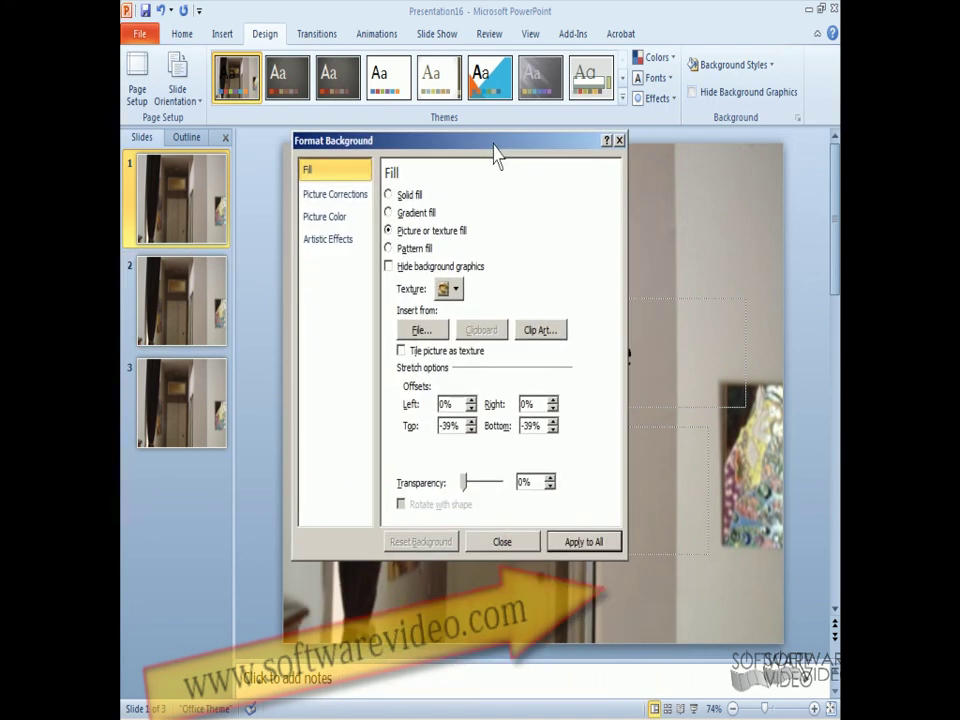
Step: Choose the dog clip art as the background picture and apply it to all slides
left_click(542, 340)
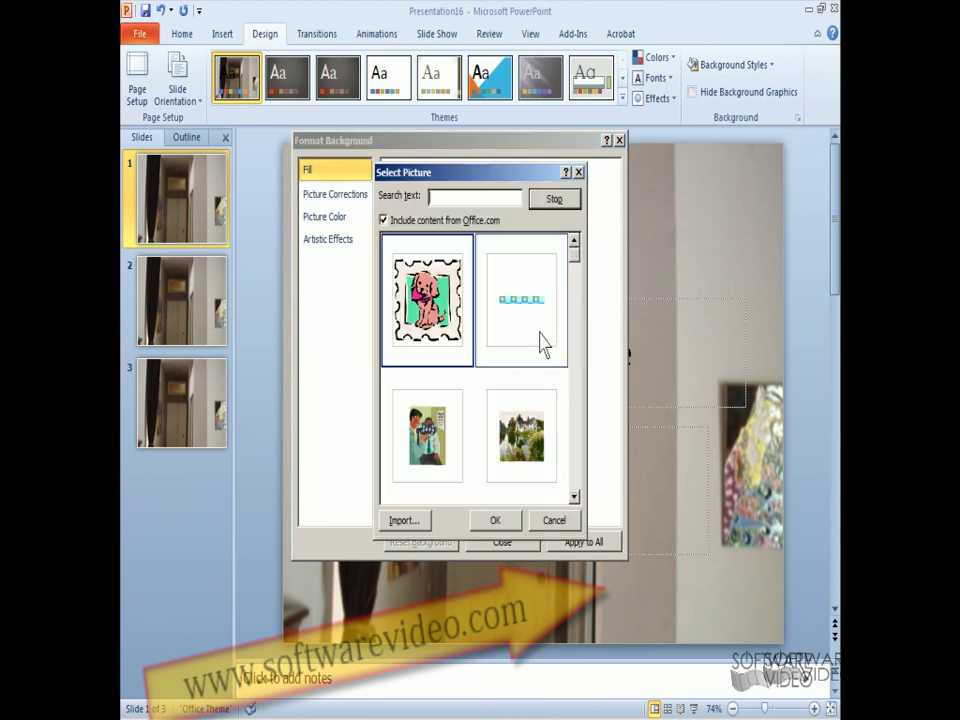
left_click(486, 435)
left_click(495, 520)
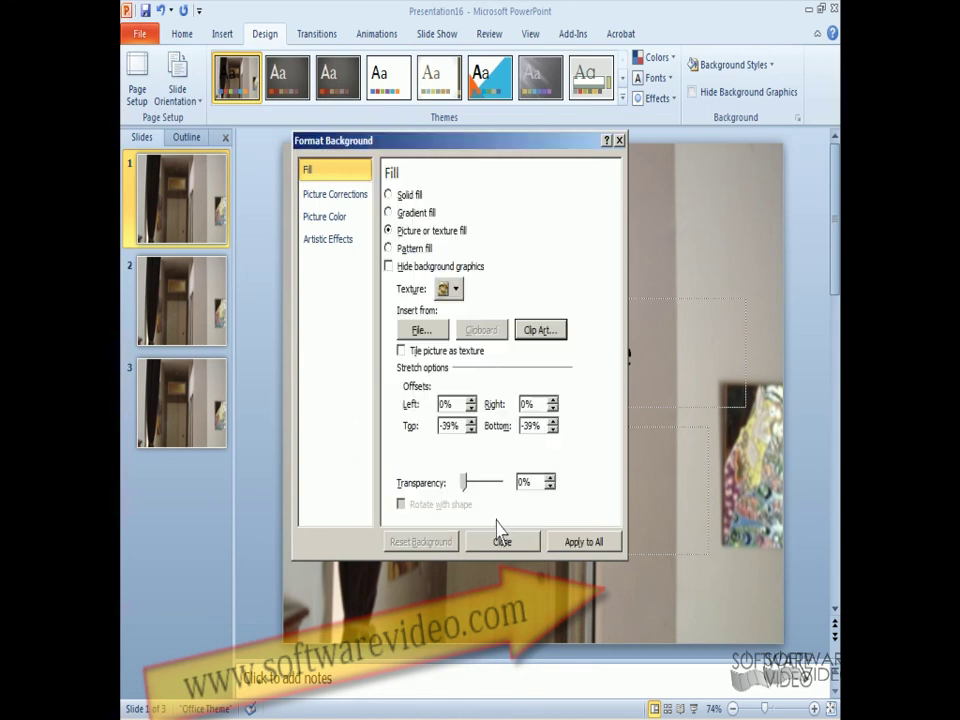
left_click(578, 545)
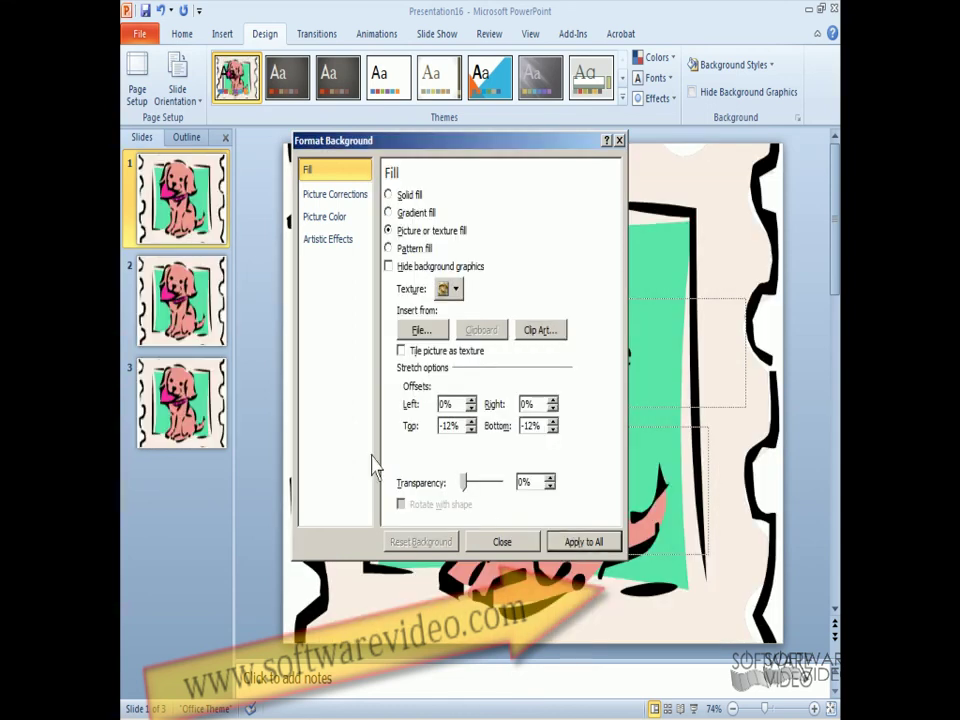
Step: Tile the puppy picture across all slides with 14.5 pt horizontal and 6 pt vertical offsets
left_click(402, 352)
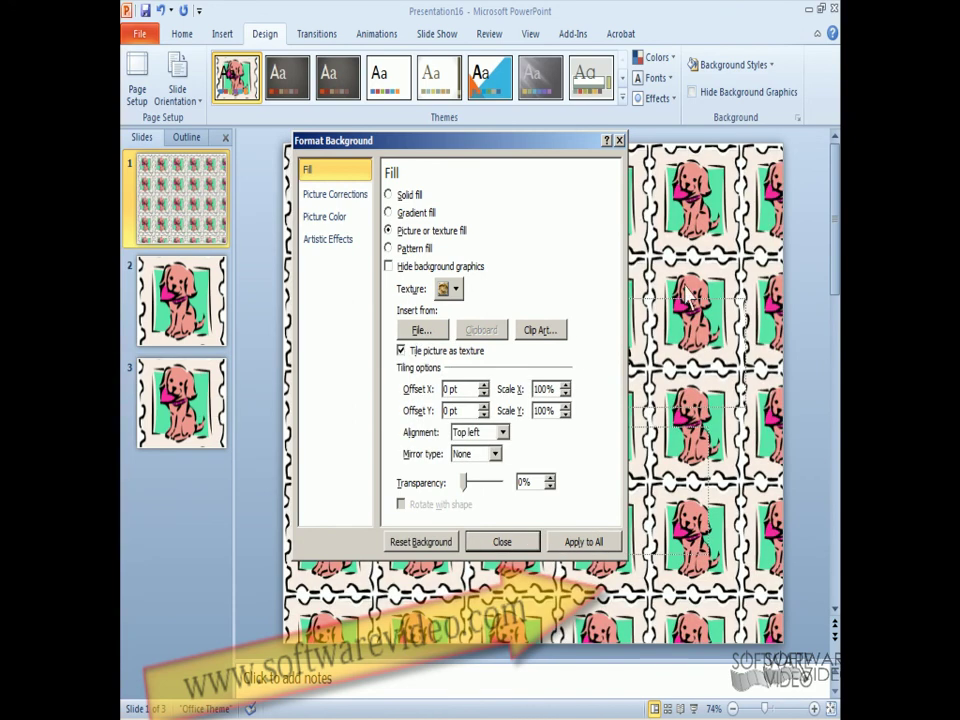
left_click(583, 541)
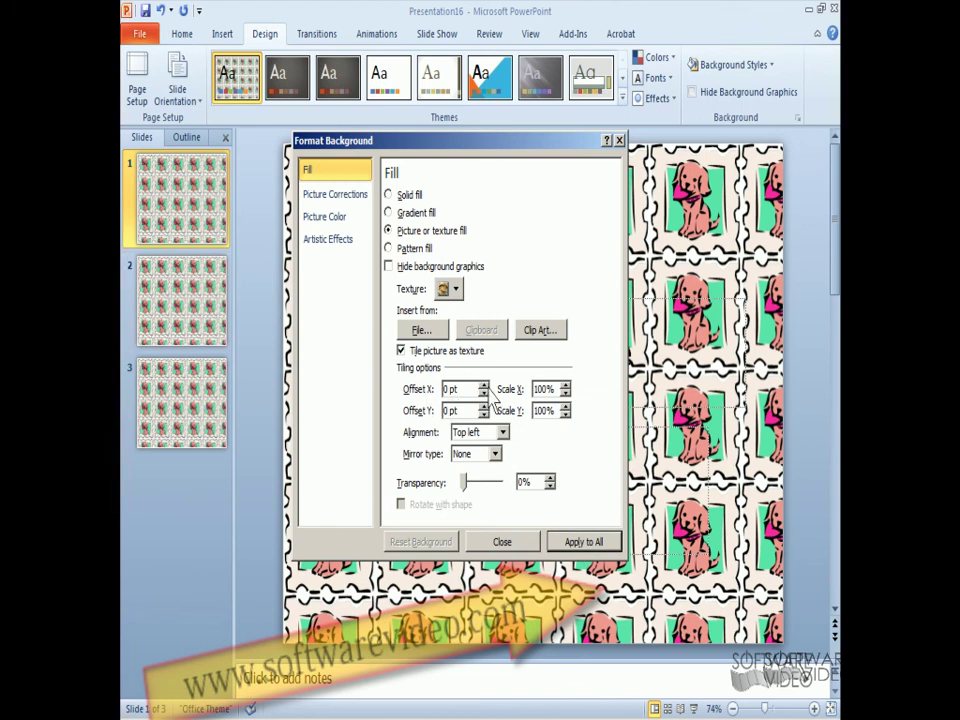
left_click(484, 386)
left_click(484, 386)
left_click(484, 386)
left_click(484, 386)
left_click(484, 386)
left_click(484, 386)
left_click(484, 386)
left_click(484, 386)
left_click(484, 386)
left_click(484, 386)
left_click(484, 386)
left_click(484, 386)
left_click(484, 386)
left_click(484, 386)
left_click(484, 386)
left_click(483, 406)
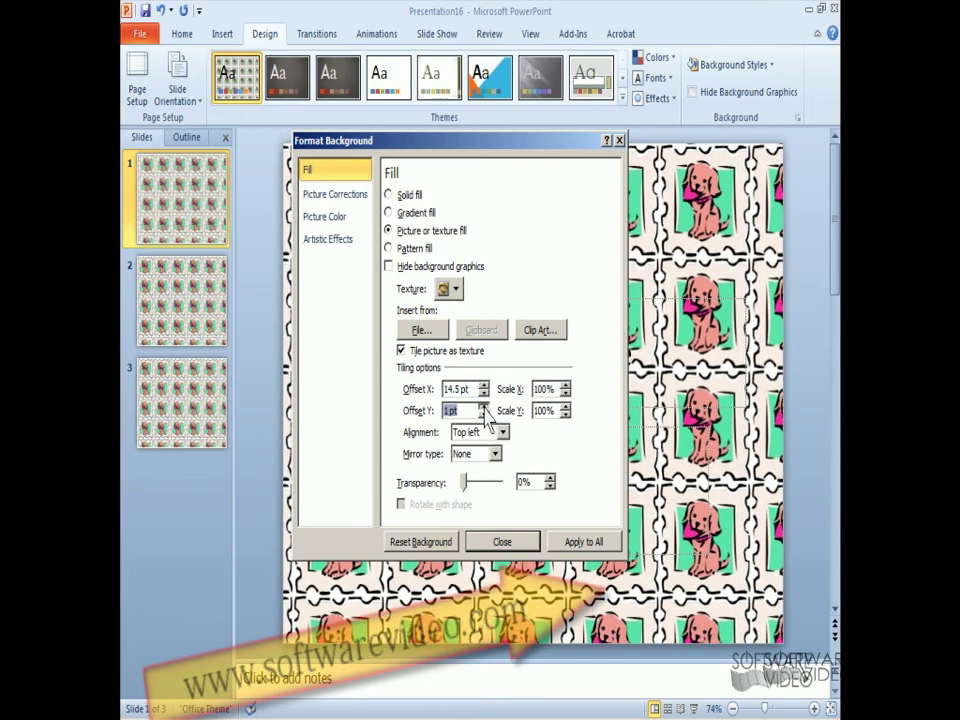
left_click(484, 408)
left_click(484, 408)
left_click(484, 408)
left_click(484, 408)
left_click(484, 408)
left_click(484, 408)
left_click(484, 408)
left_click(484, 408)
left_click(484, 408)
left_click(484, 408)
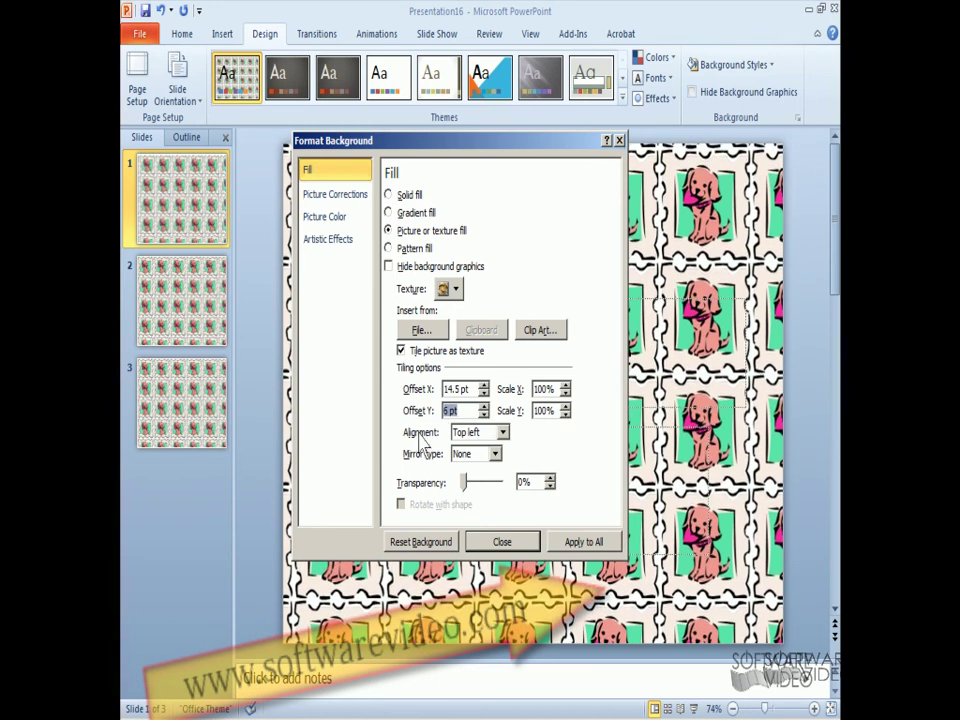
Step: Center-align the tiles, mirror them horizontally, and set transparency to 52%
left_click(503, 432)
left_click(478, 514)
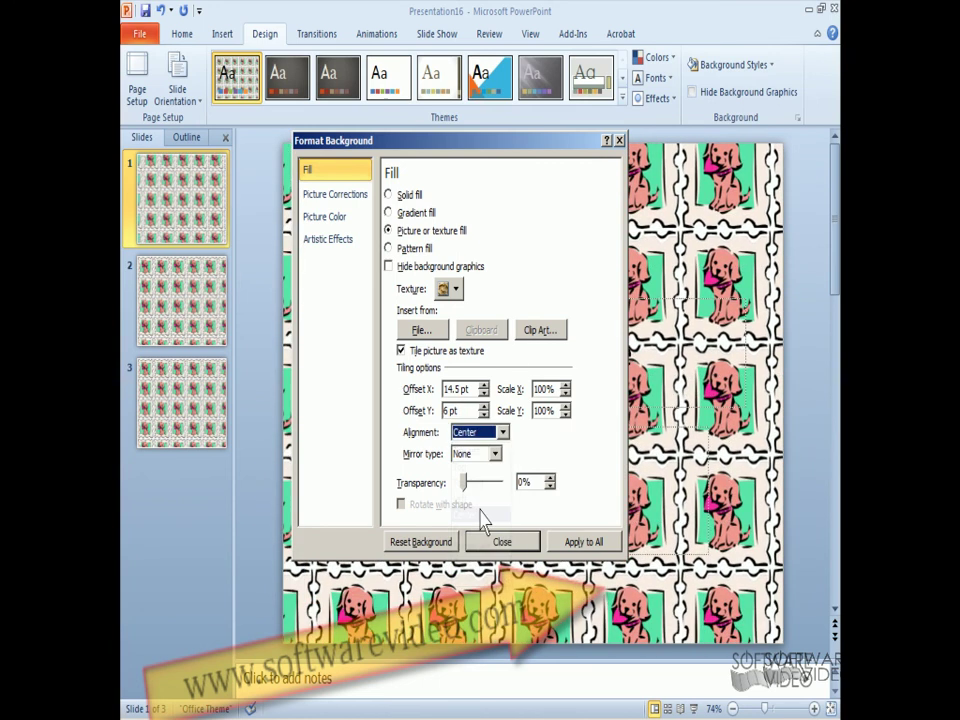
left_click(494, 454)
left_click(483, 494)
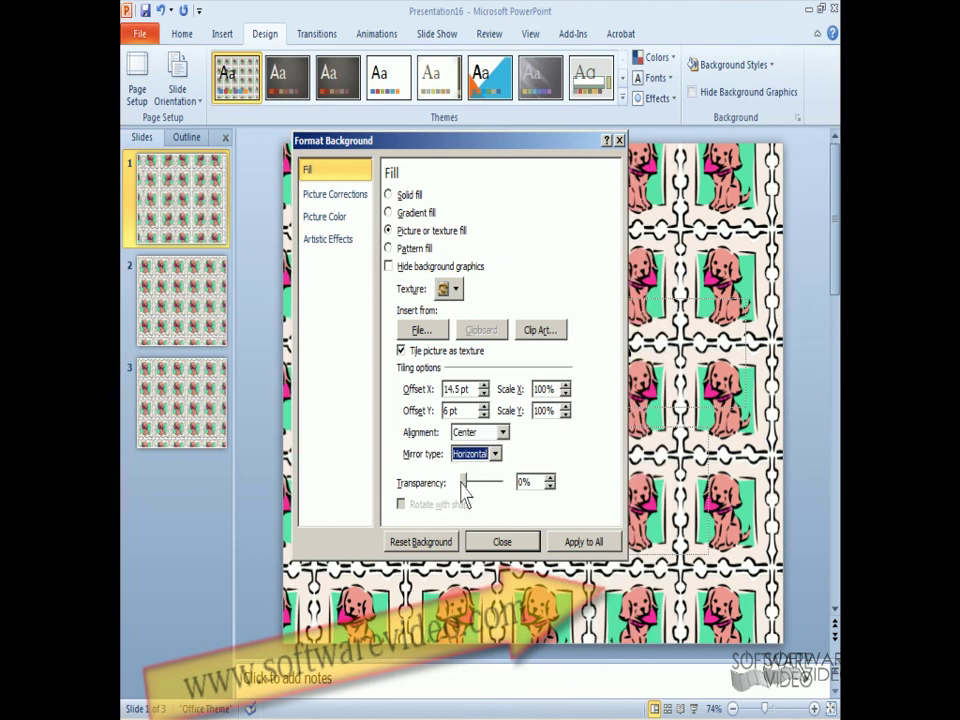
left_click_drag(461, 481, 492, 484)
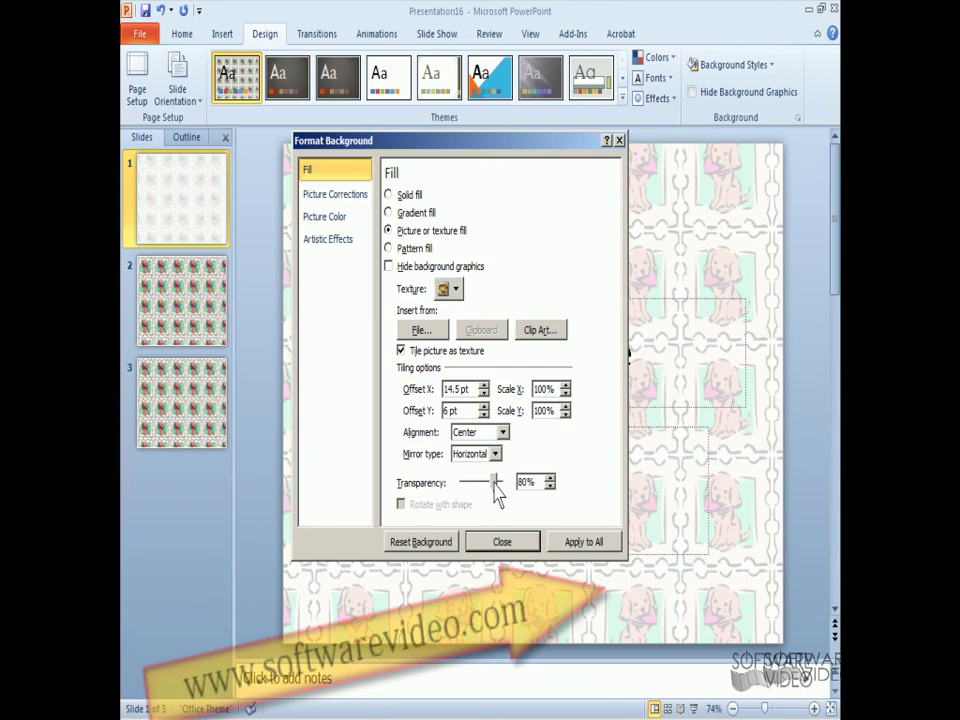
left_click_drag(494, 484, 484, 482)
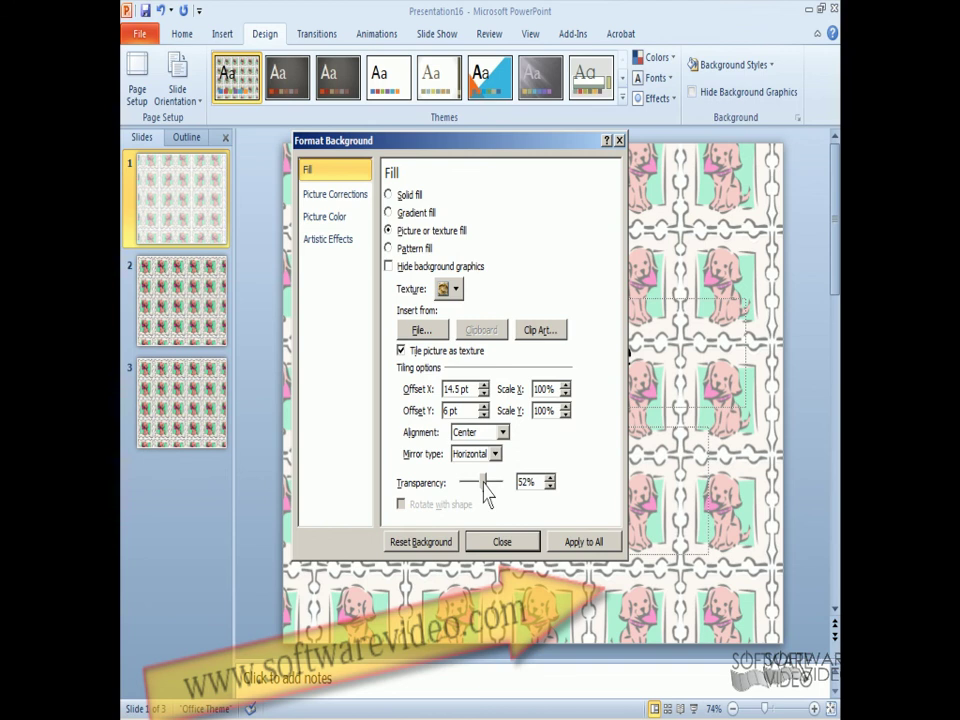
Step: Switch to a pattern fill and try a custom dark pink foreground colour
left_click(389, 248)
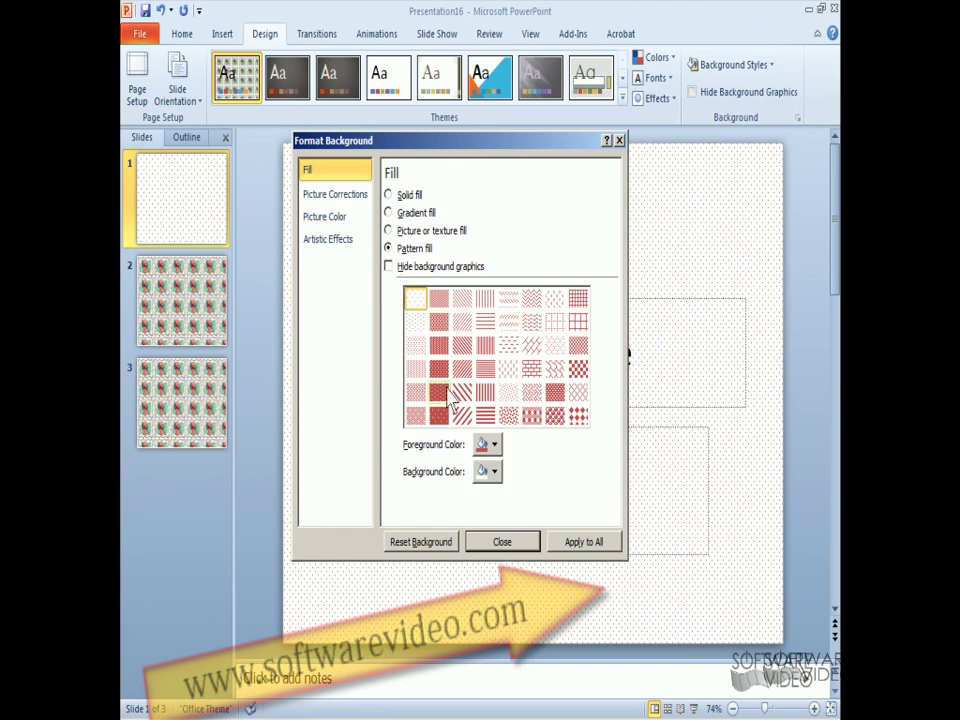
left_click(494, 446)
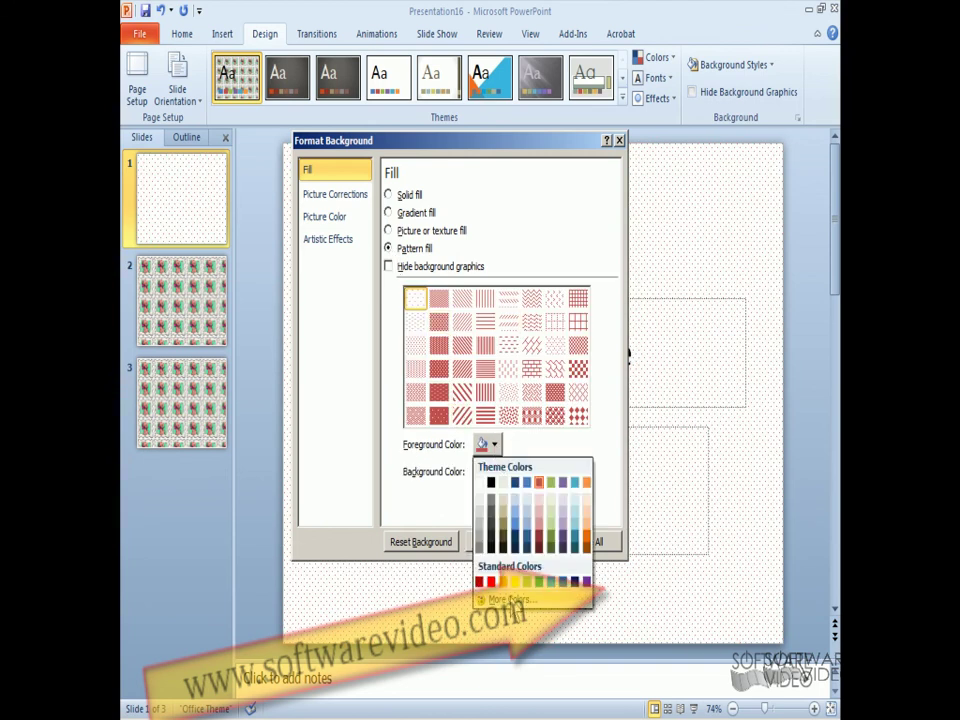
left_click(510, 599)
left_click(487, 286)
left_click(514, 331)
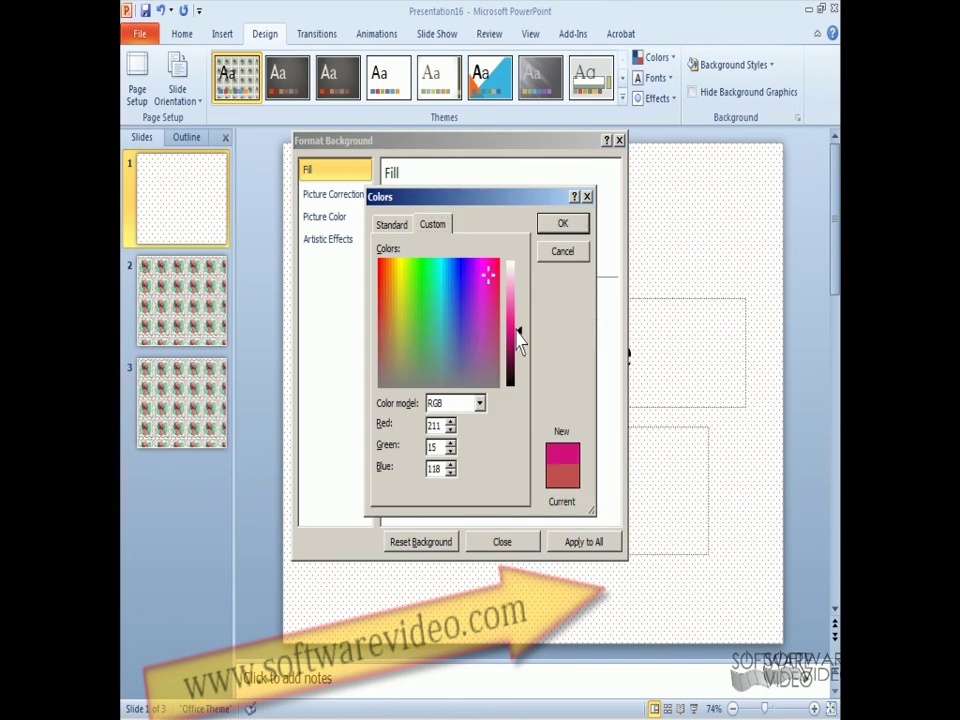
left_click(562, 225)
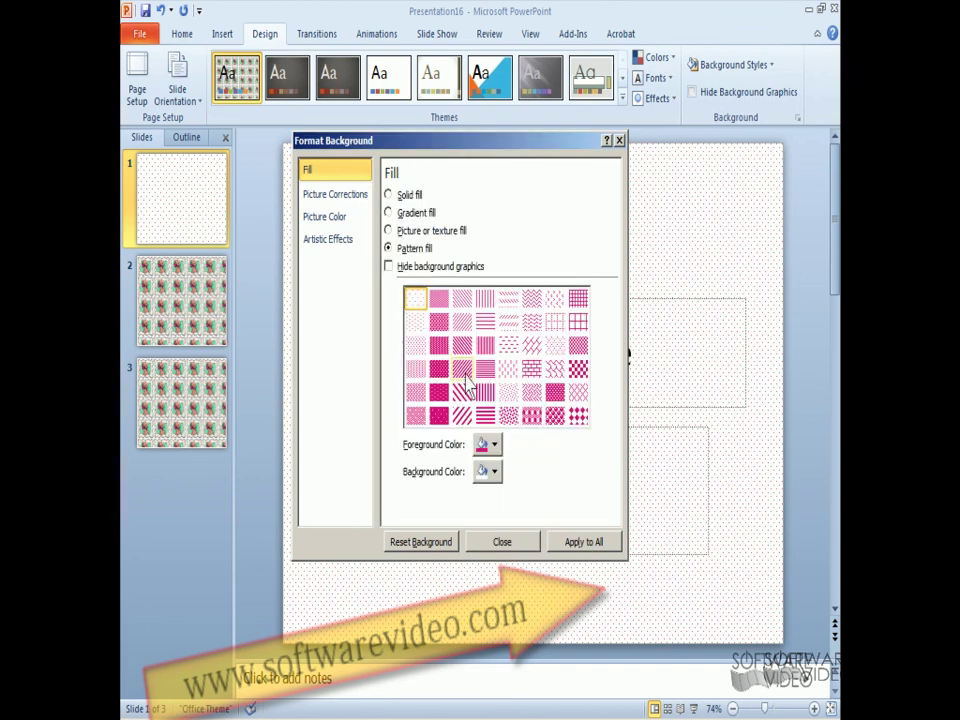
Step: Set the pattern colours to a tan foreground on a black background
left_click(494, 446)
left_click(516, 532)
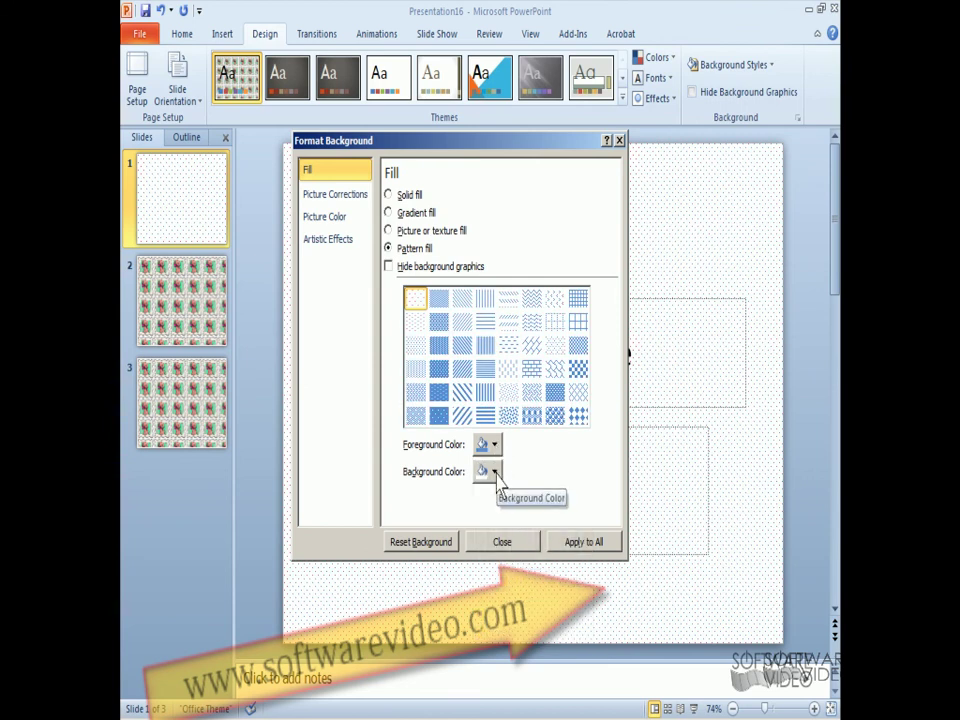
left_click(494, 473)
left_click(497, 517)
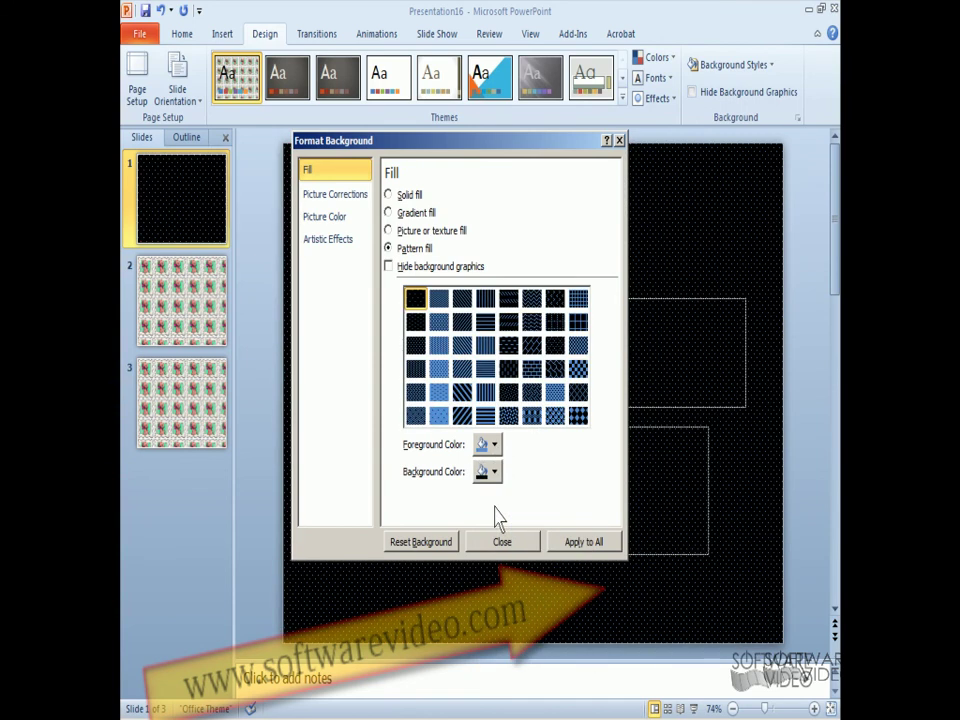
left_click(495, 449)
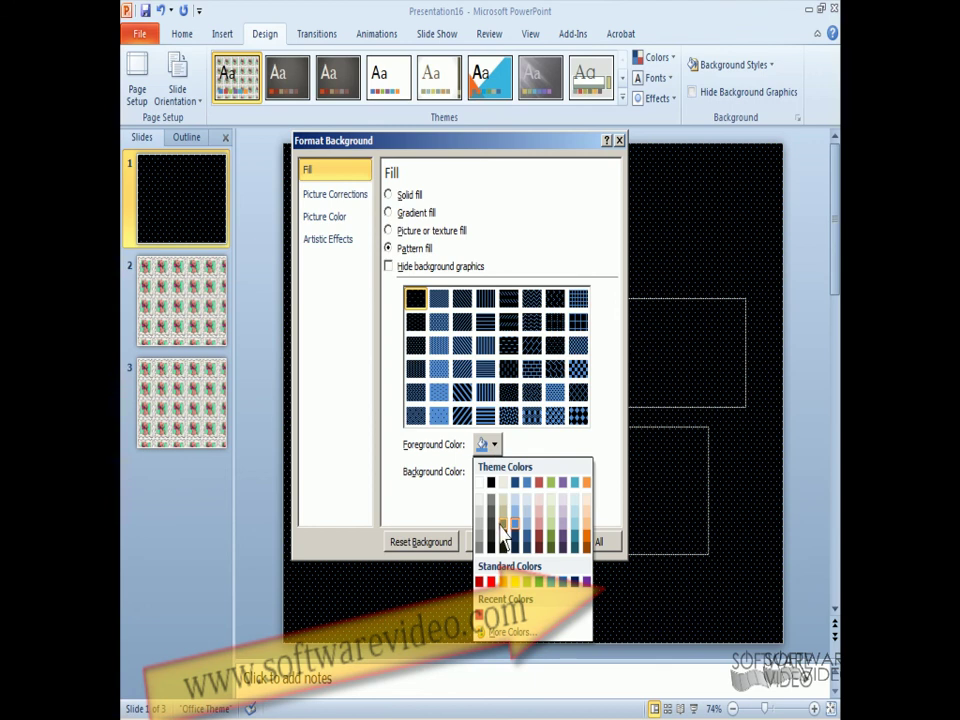
left_click(588, 528)
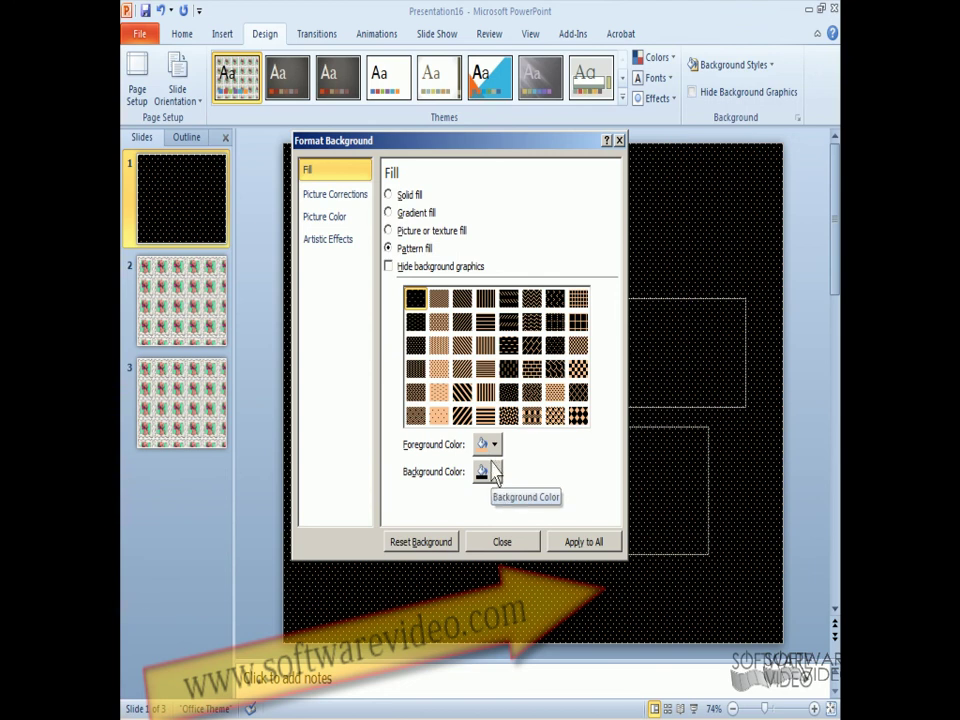
Step: Choose the fine brown stripe pattern and apply it to all three slides
left_click(417, 322)
left_click(418, 346)
left_click(420, 369)
left_click(572, 543)
left_click(557, 368)
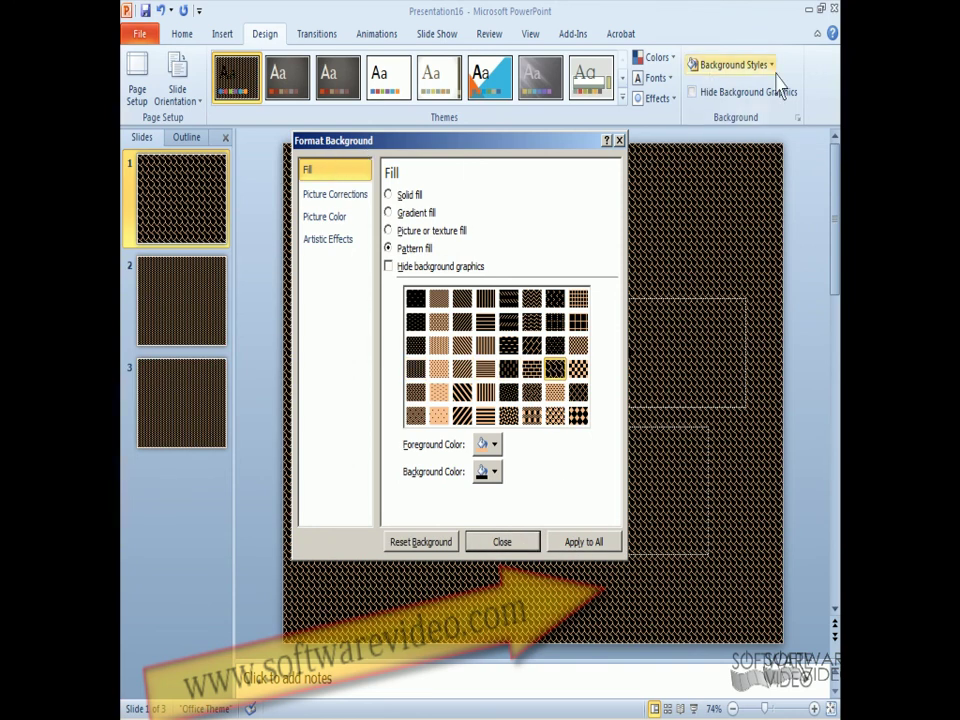
left_click(422, 542)
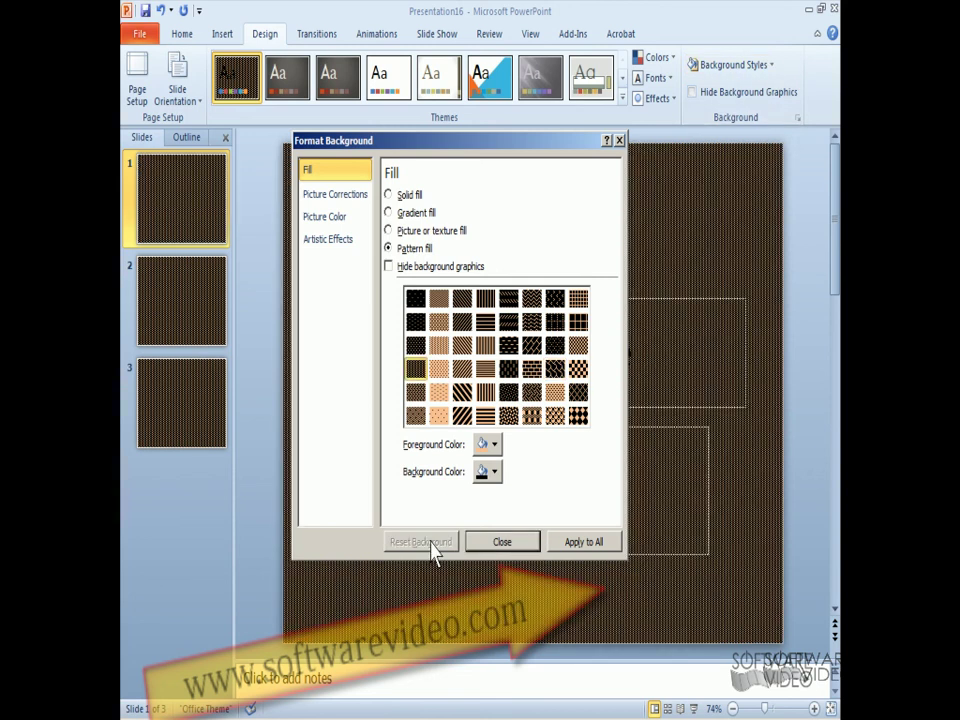
Step: Close the background settings and reopen Format Background from the Background Styles list
left_click(501, 541)
left_click(770, 66)
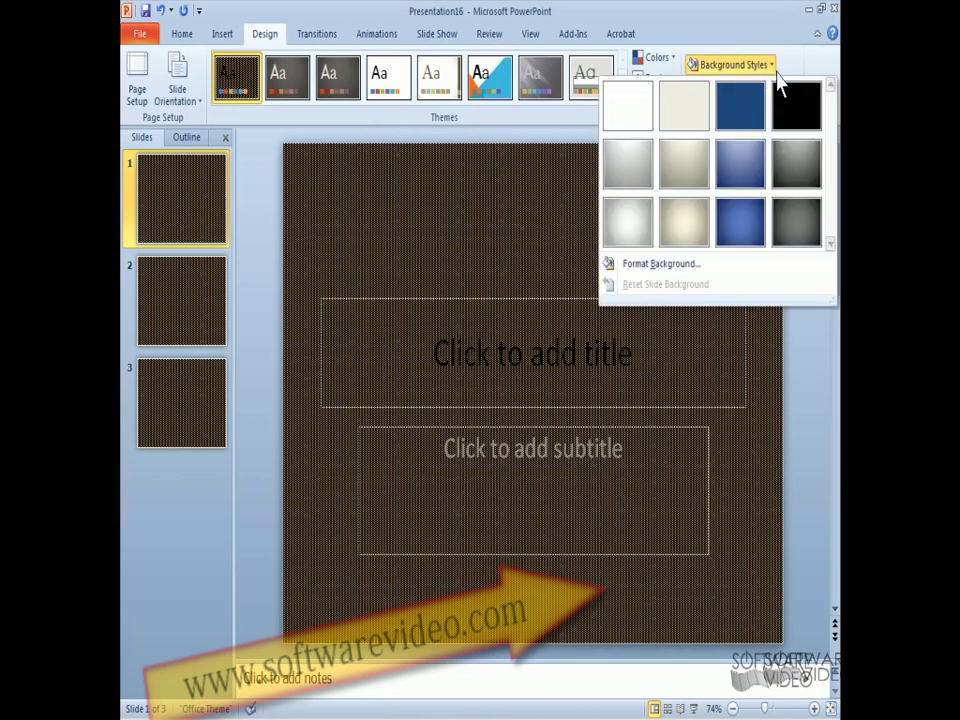
left_click(662, 266)
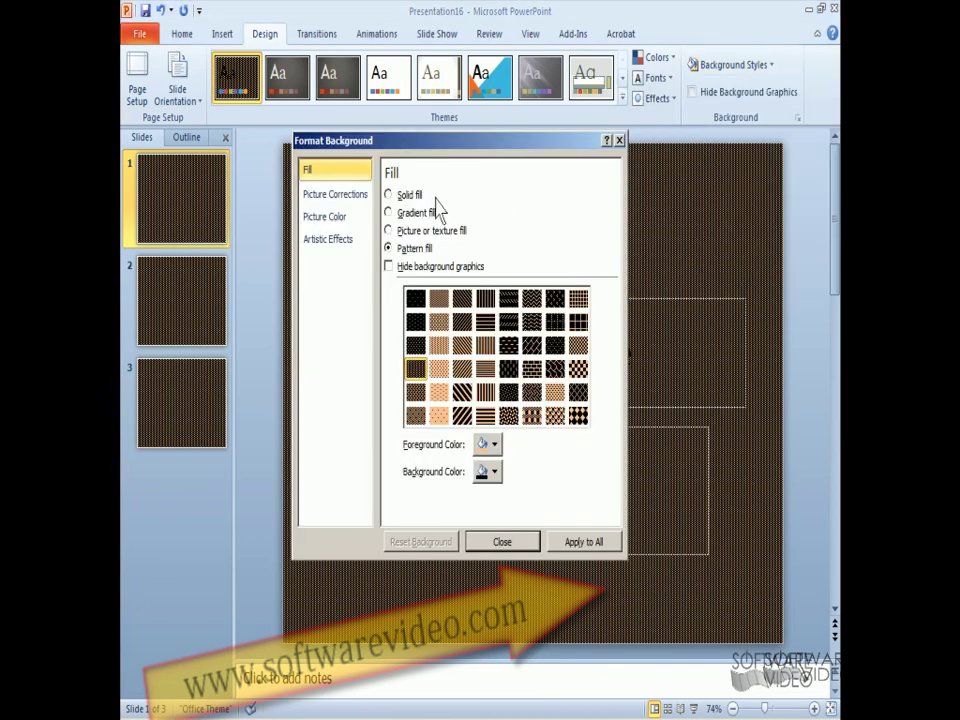
Step: Review the Picture Corrections, Picture Color and Artistic Effects pages, then close and reopen Background Styles
left_click(348, 198)
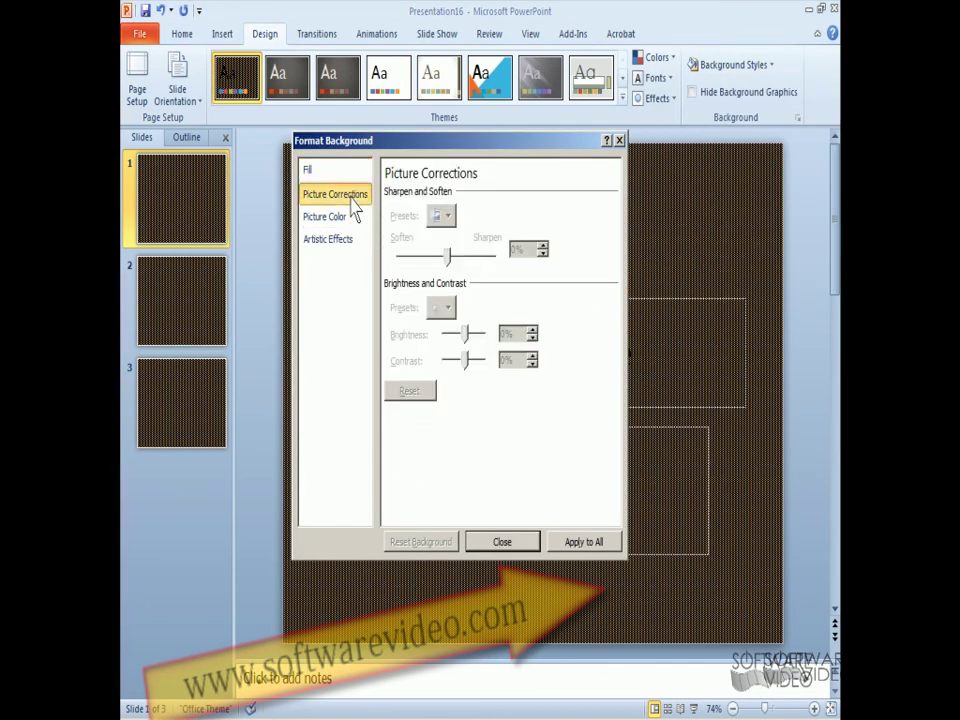
left_click(352, 222)
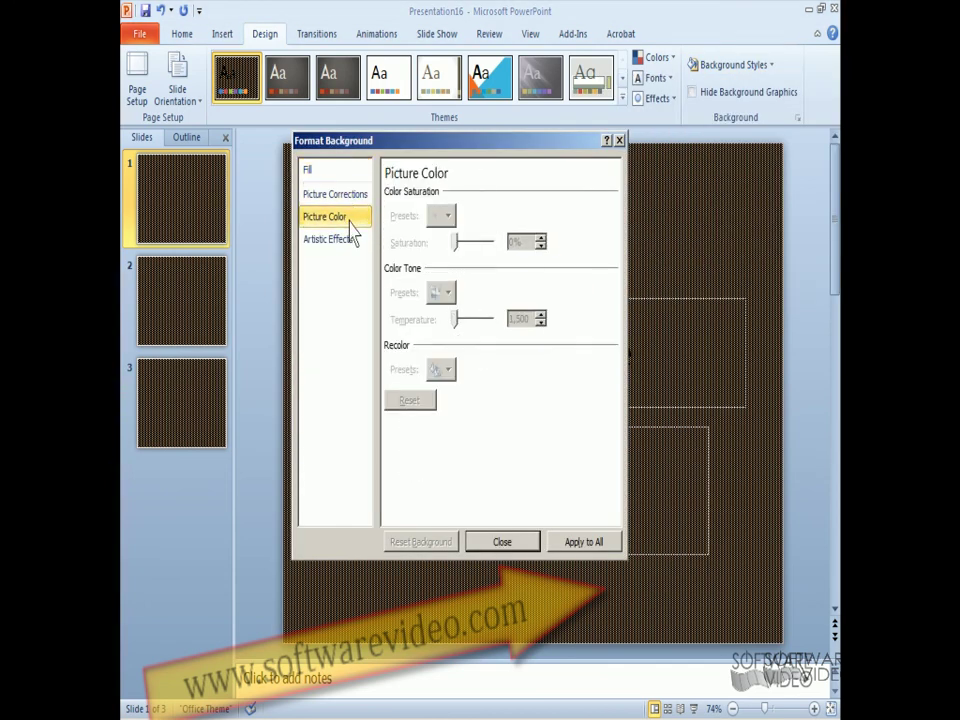
left_click(346, 236)
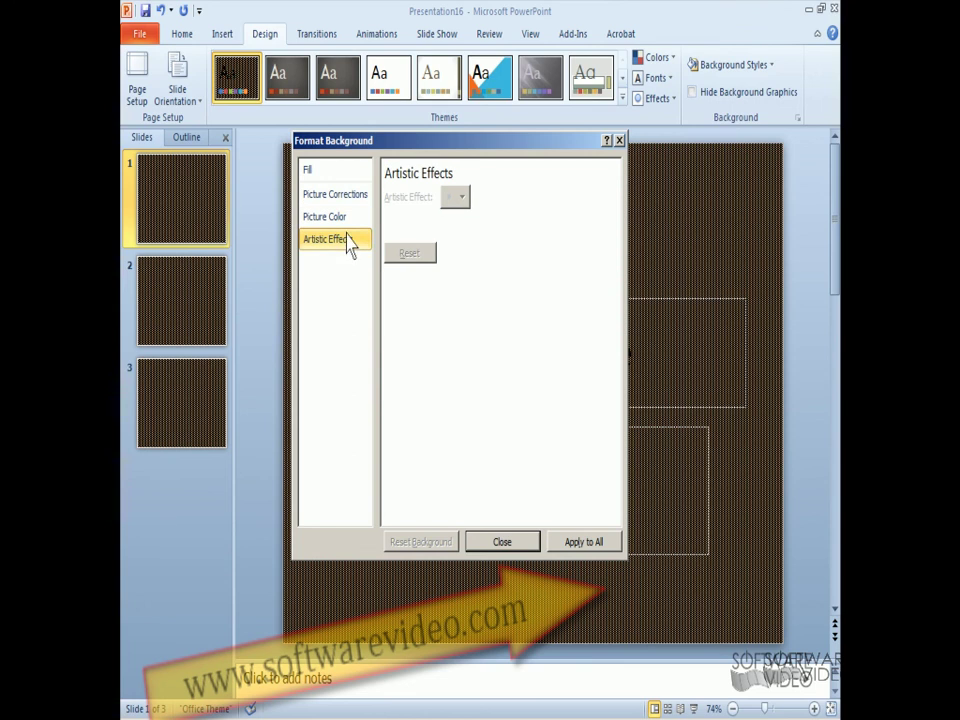
left_click(502, 542)
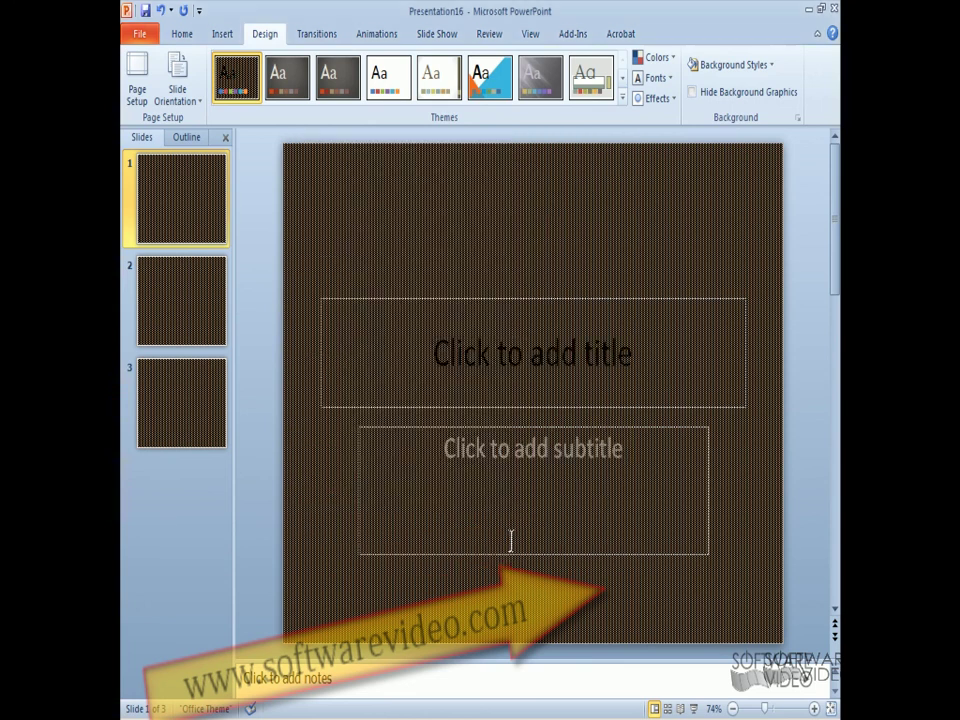
left_click(735, 64)
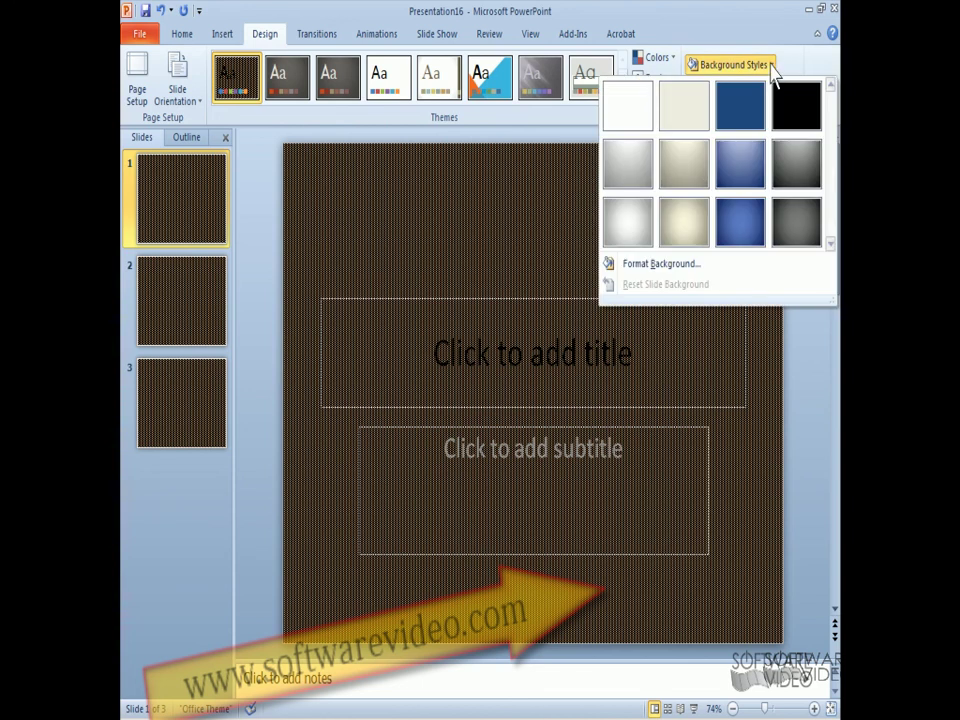